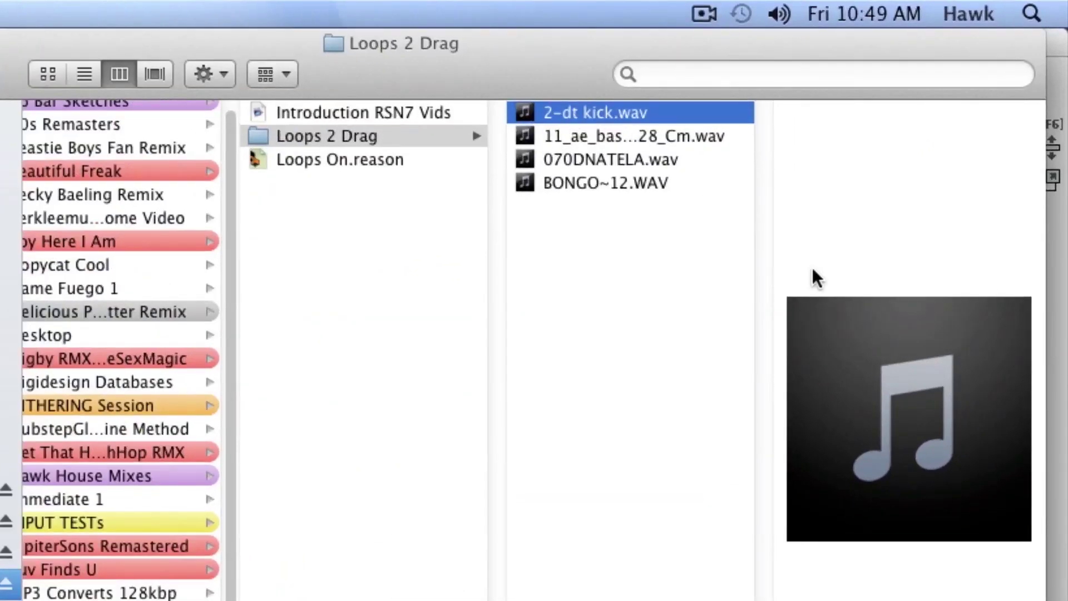
# Audition the bass loop, BONGO~12.WAV and 070DNATELA.wav in Finder's preview, ending on 070DNATELA.wav
pyautogui.moveTo(989, 470)
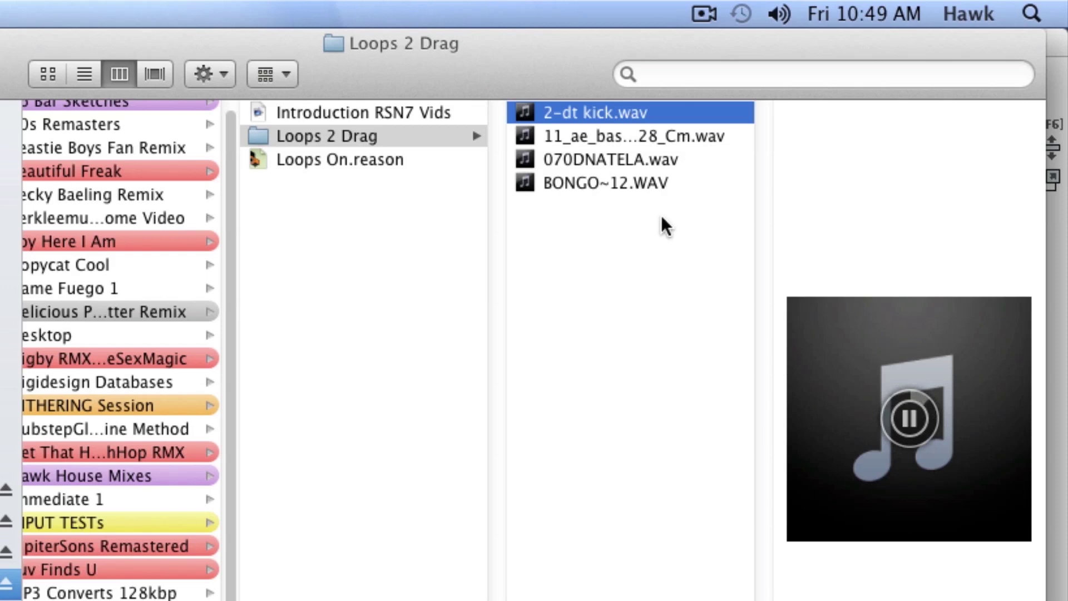
pyautogui.click(622, 139)
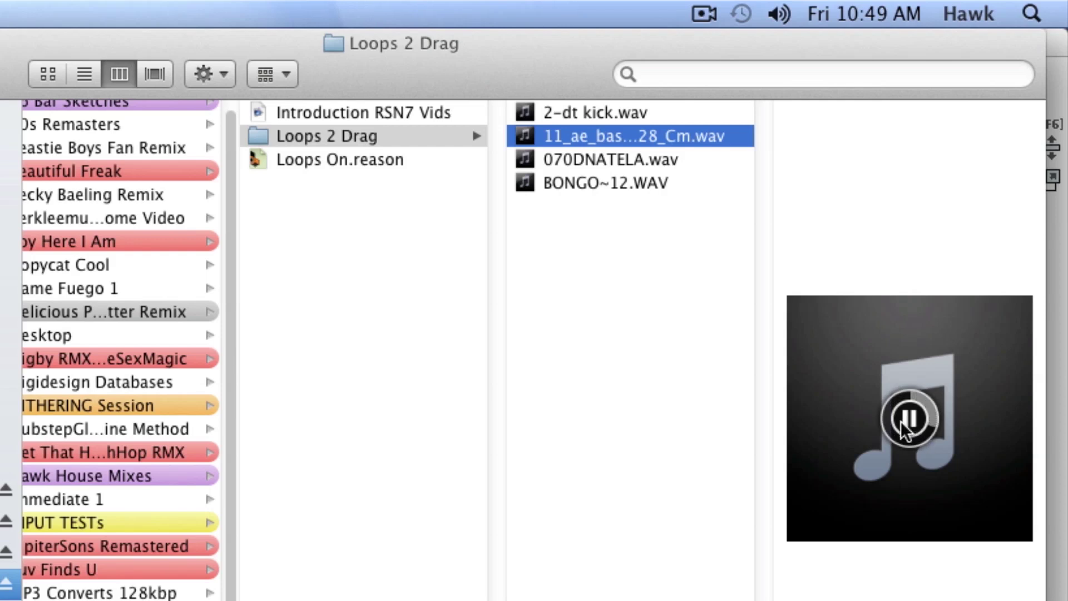
pyautogui.click(558, 159)
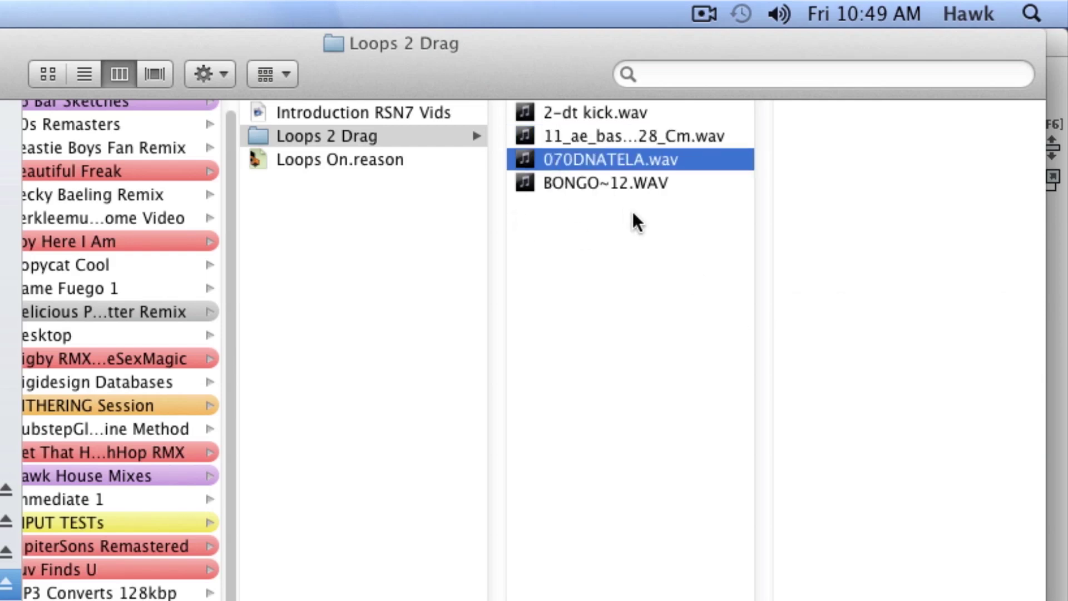
pyautogui.click(631, 183)
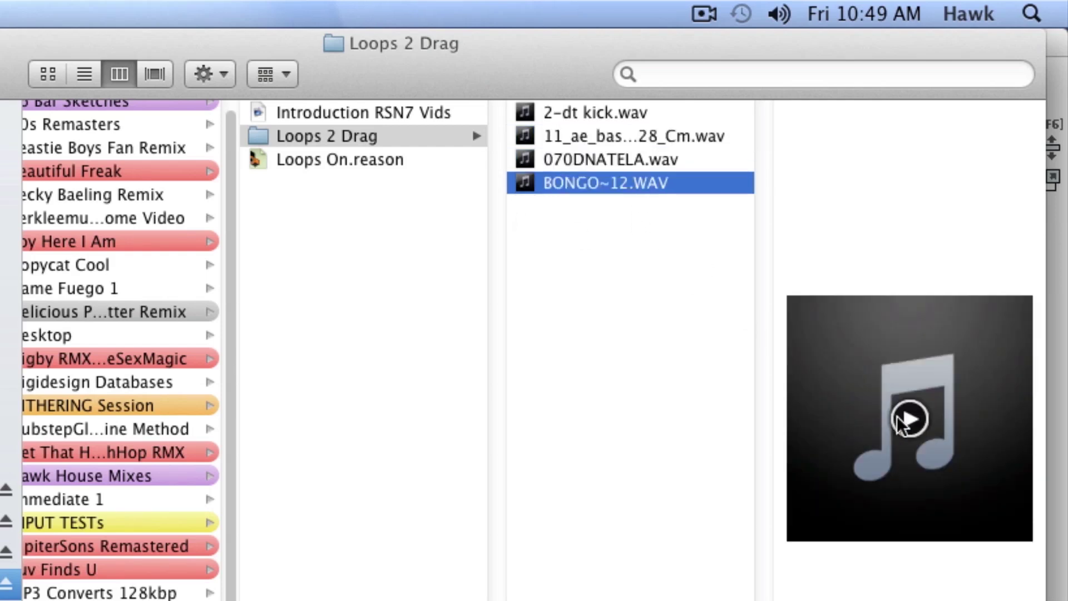
pyautogui.click(897, 416)
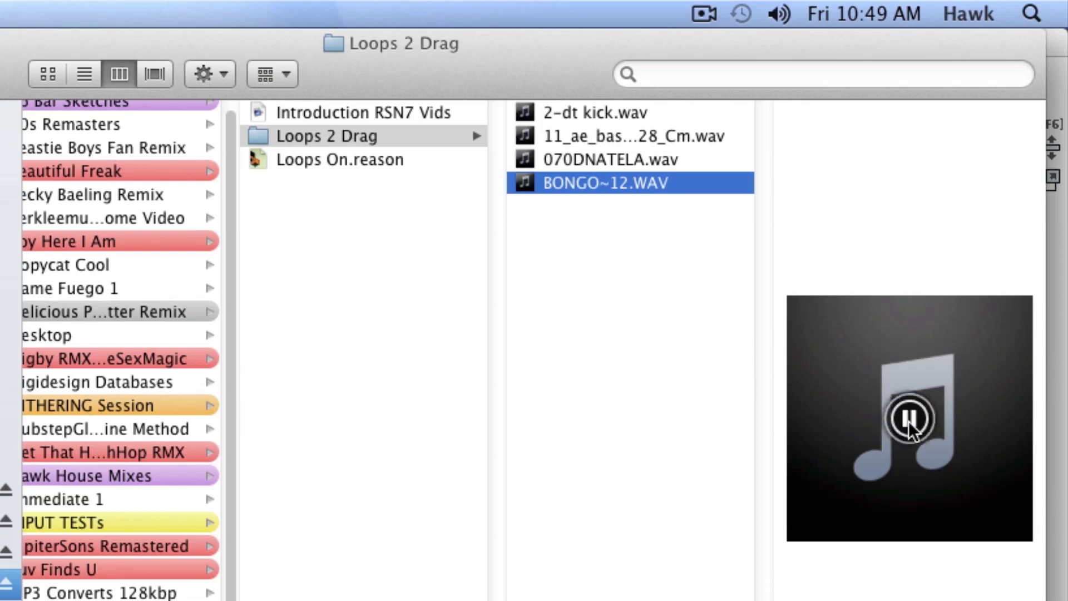
pyautogui.click(604, 160)
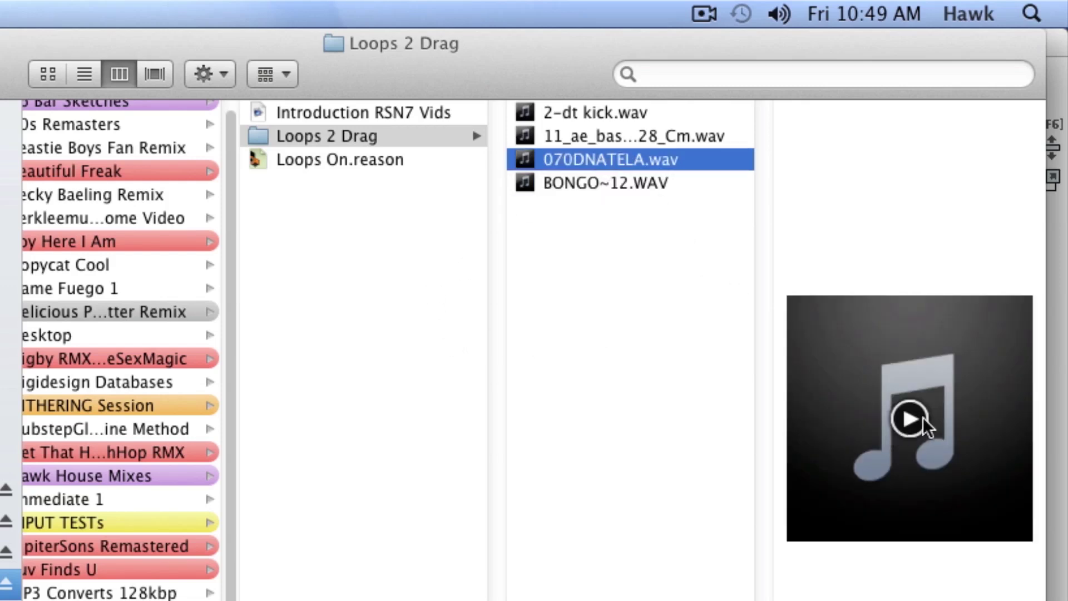
pyautogui.click(906, 420)
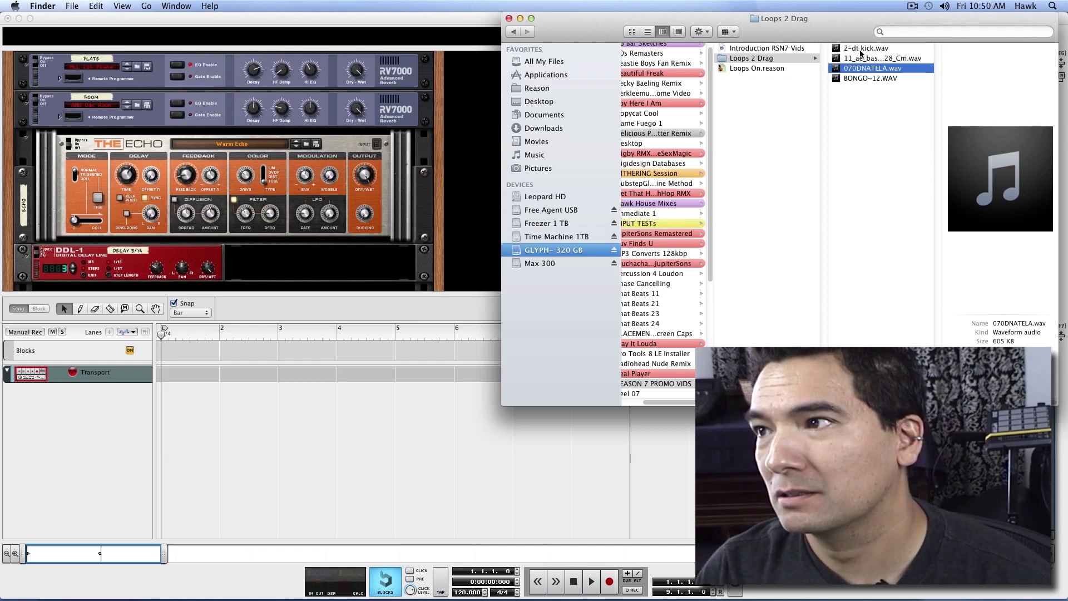
# Drag 070DNATELA.wav into Reason's sequencer as a new audio track with its clip at bar 1
pyautogui.moveTo(859, 69); pyautogui.dragTo(220, 420)
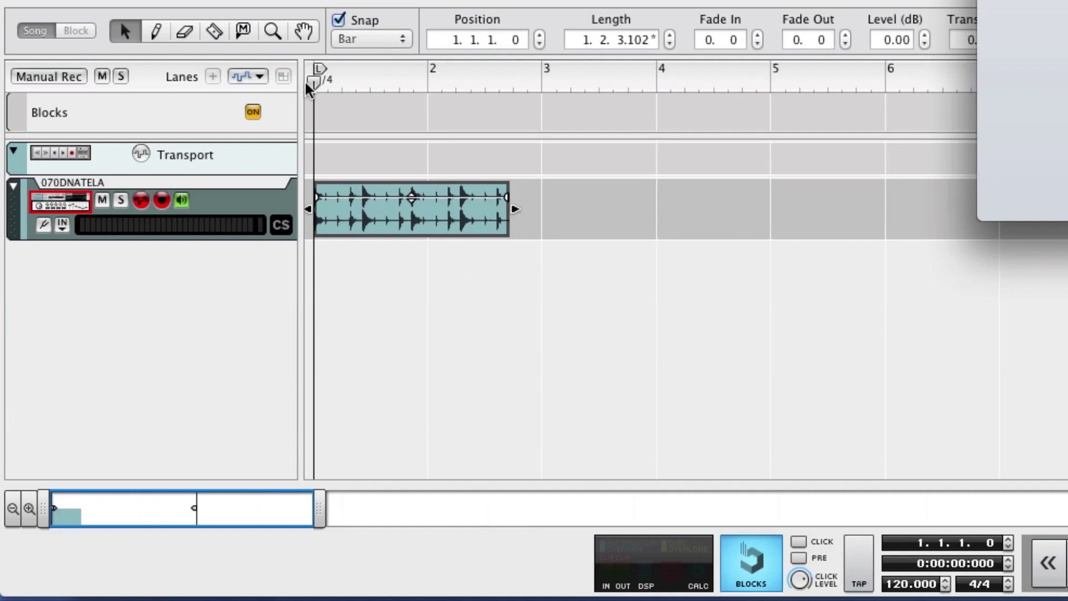
pyautogui.click(403, 99)
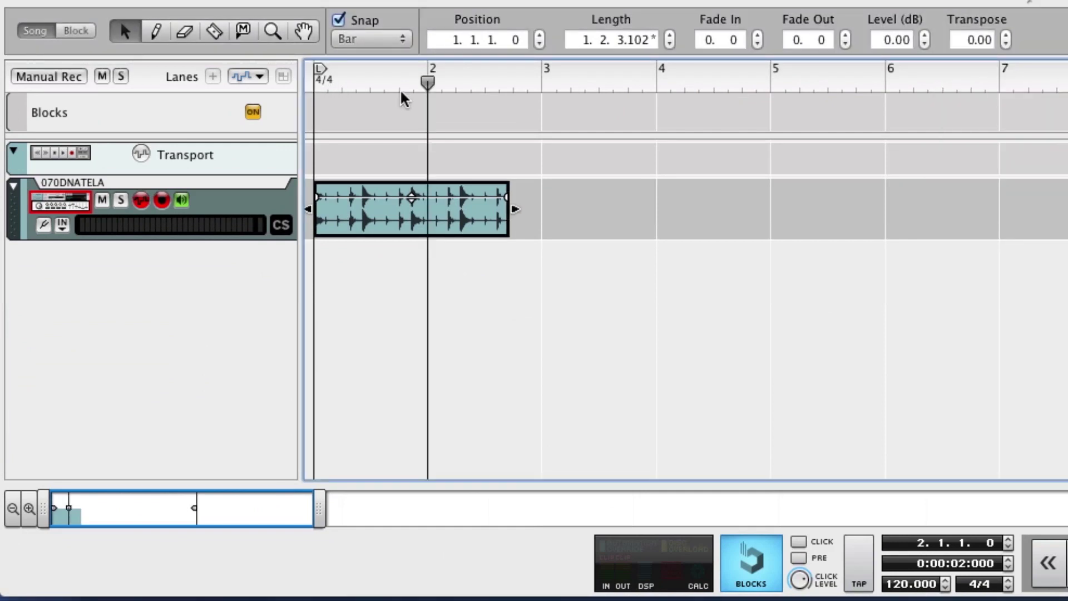
pyautogui.click(501, 120)
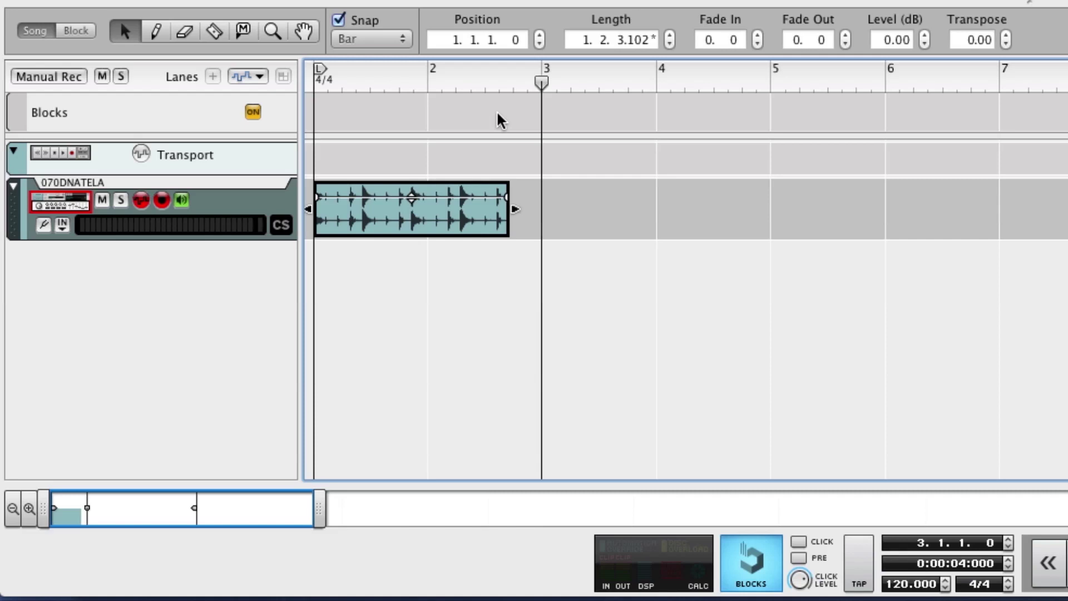
pyautogui.click(582, 194)
pyautogui.press('super+Tab')
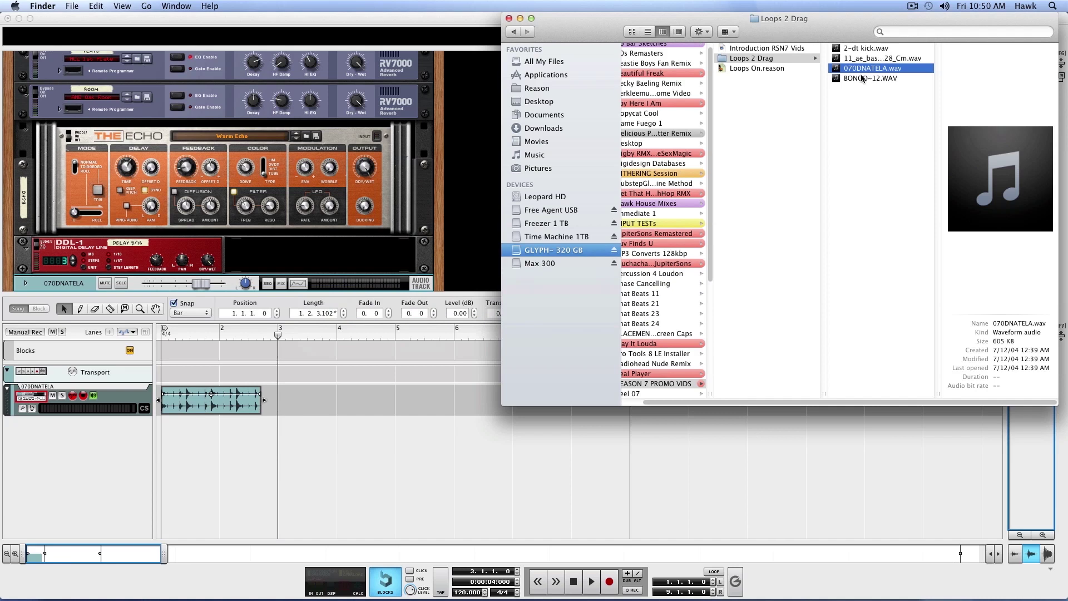
# Add BONGO~12.WAV (clip moved to bar 1), 2-dt kick.wav and the bass WAV as audio tracks
pyautogui.moveTo(861, 80); pyautogui.dragTo(199, 465)
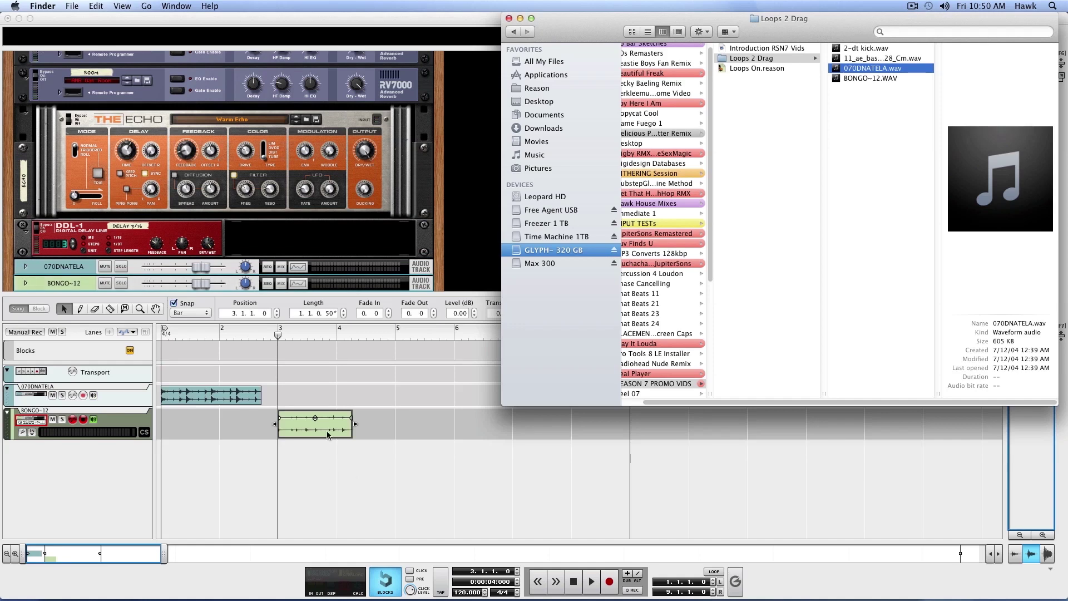
pyautogui.moveTo(317, 429); pyautogui.dragTo(210, 424)
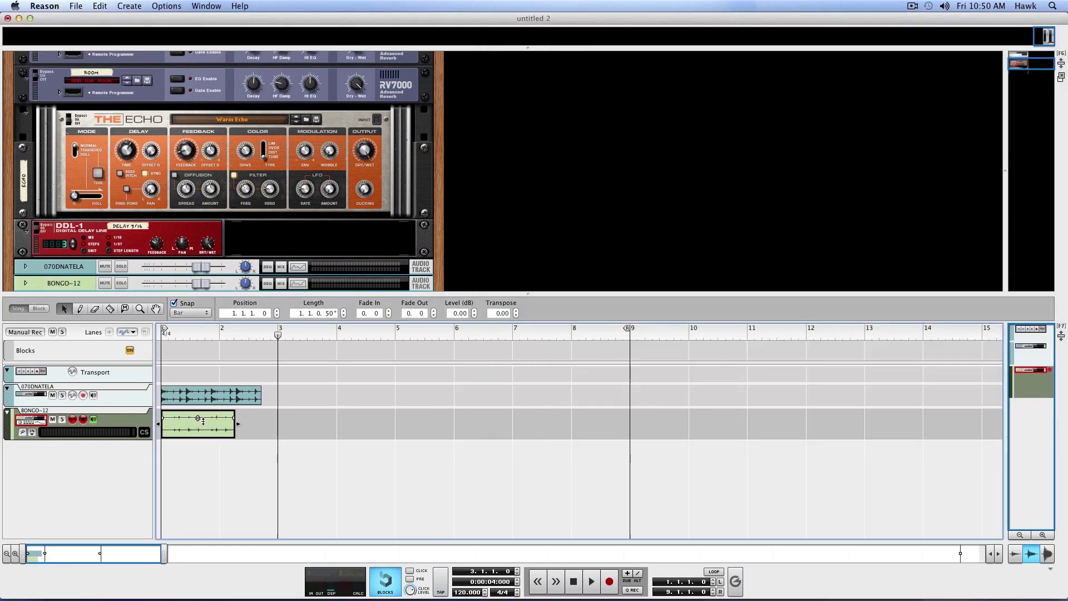
pyautogui.press('super+Tab')
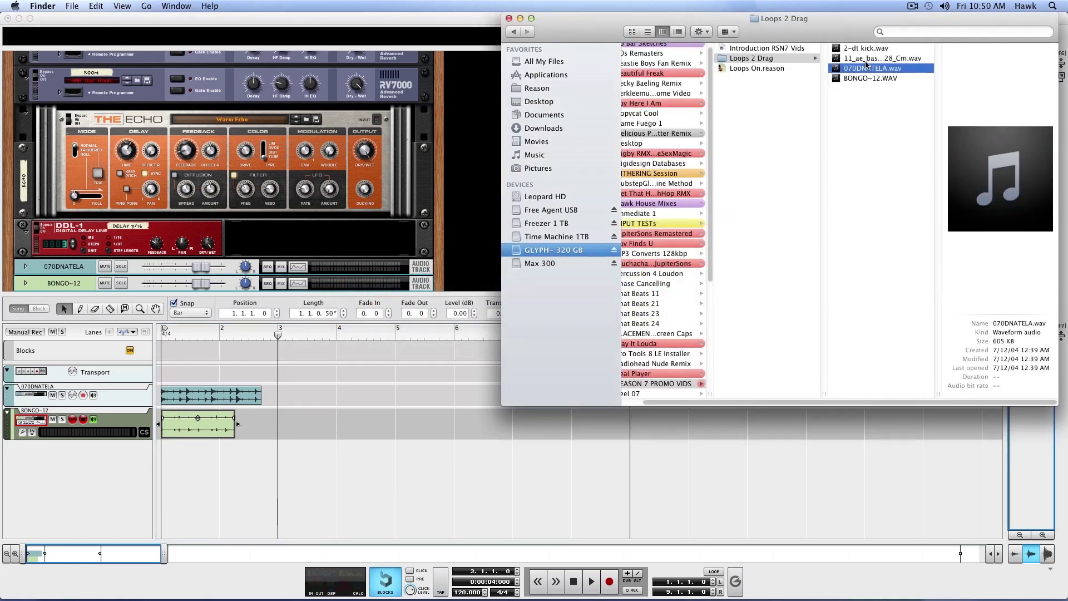
pyautogui.moveTo(866, 48); pyautogui.dragTo(261, 493)
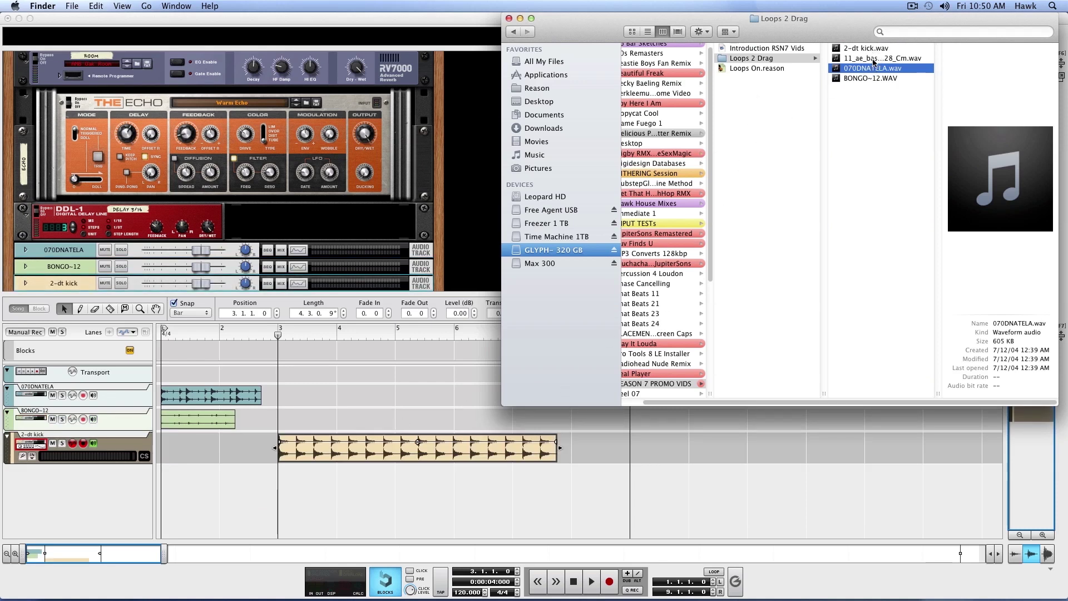
pyautogui.moveTo(872, 58); pyautogui.dragTo(381, 523)
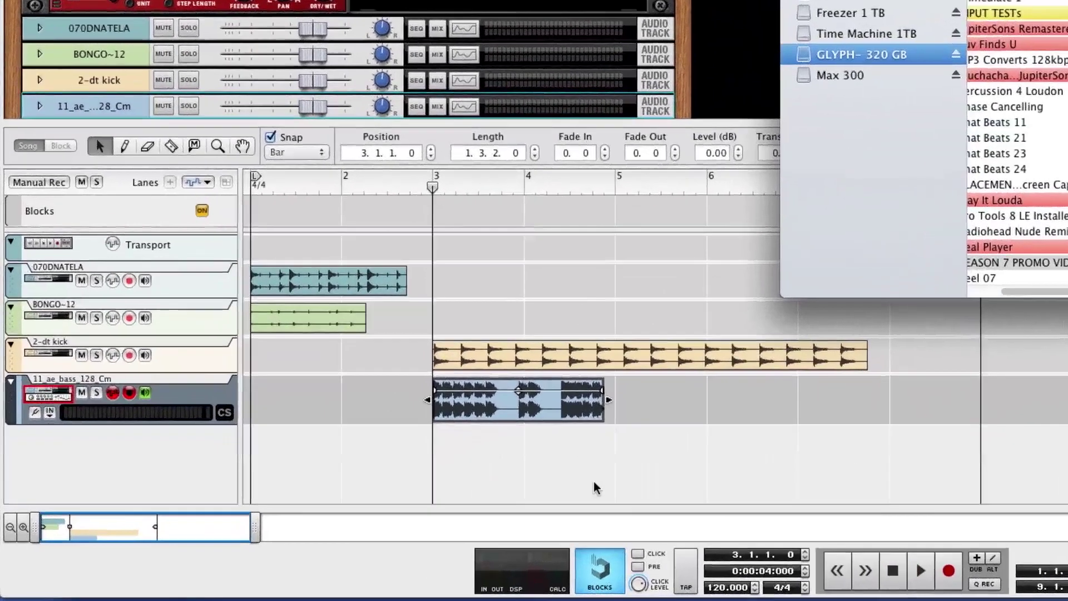
pyautogui.click(595, 488)
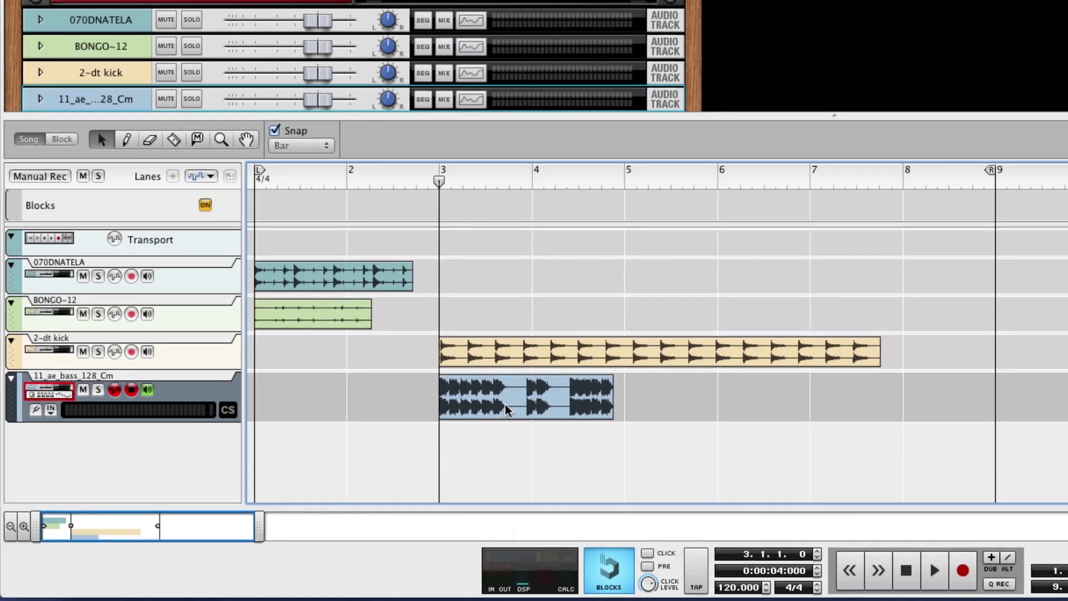
# Move the 11_ae_bass_128_Cm and 2-dt kick clips from bar 3 to bar 1
pyautogui.moveTo(508, 410); pyautogui.dragTo(298, 374)
pyautogui.moveTo(531, 355); pyautogui.dragTo(328, 352)
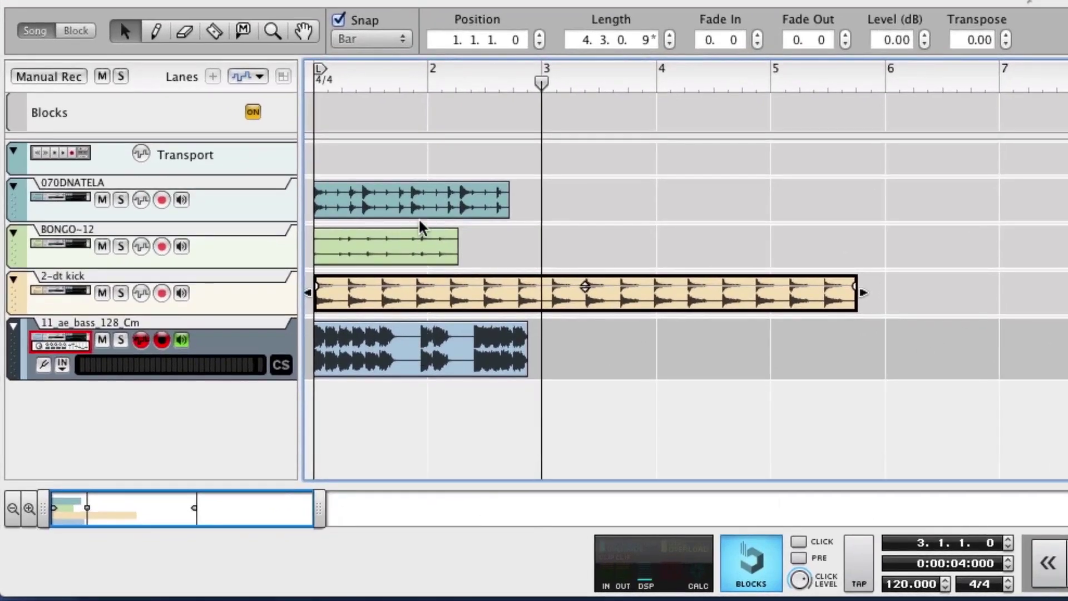
pyautogui.click(356, 284)
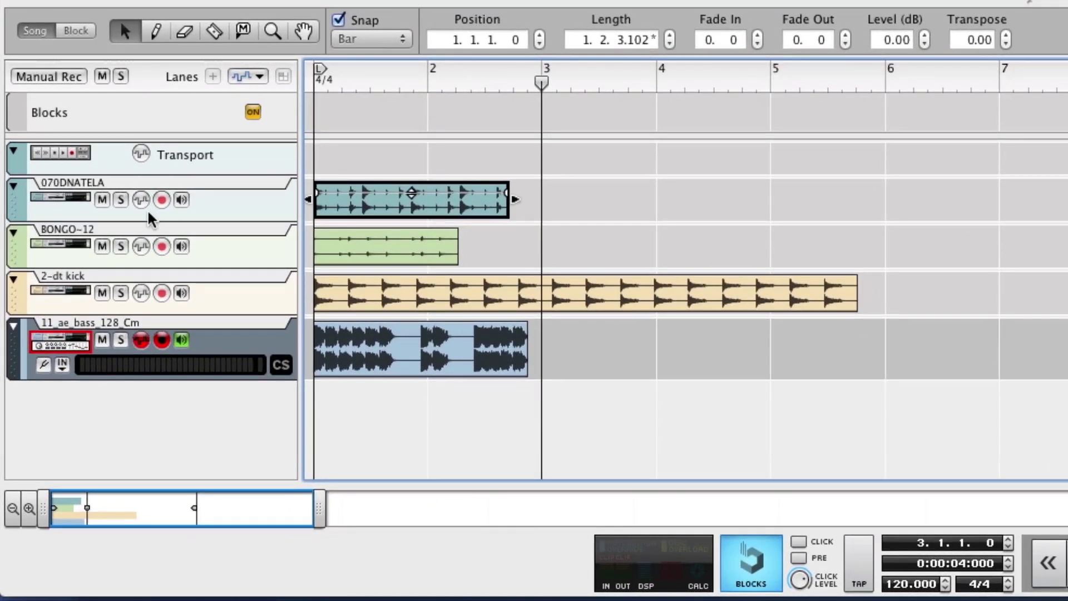
# Solo the 070DNATELA track, play it from bar 1 at 120 BPM, then unsolo it
pyautogui.click(120, 200)
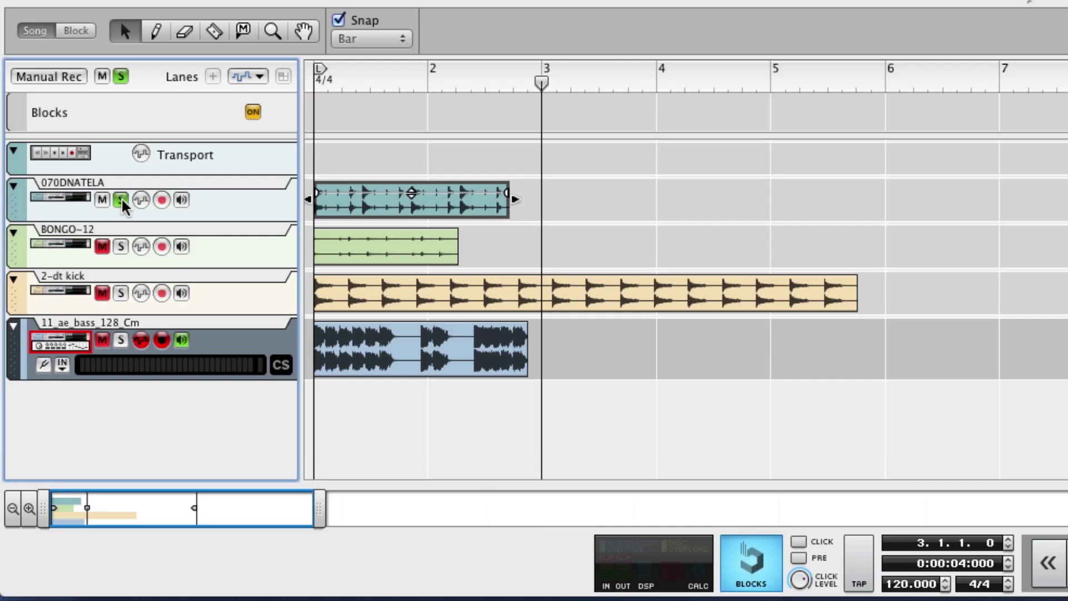
pyautogui.press('space')
pyautogui.press('Home')
pyautogui.press('space')
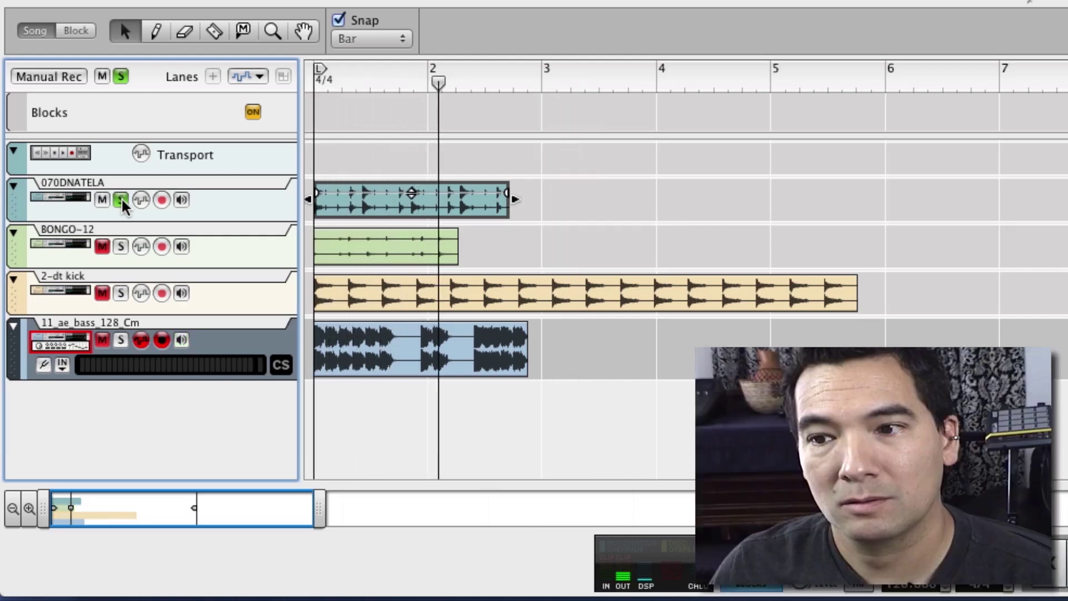
pyautogui.press('space')
pyautogui.press('Home')
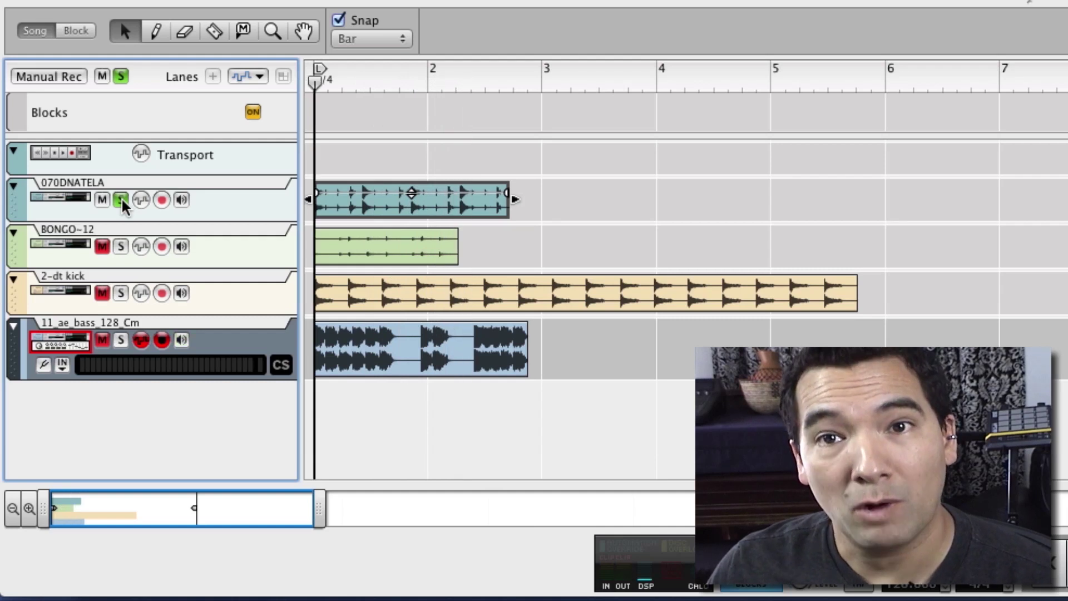
pyautogui.press('space')
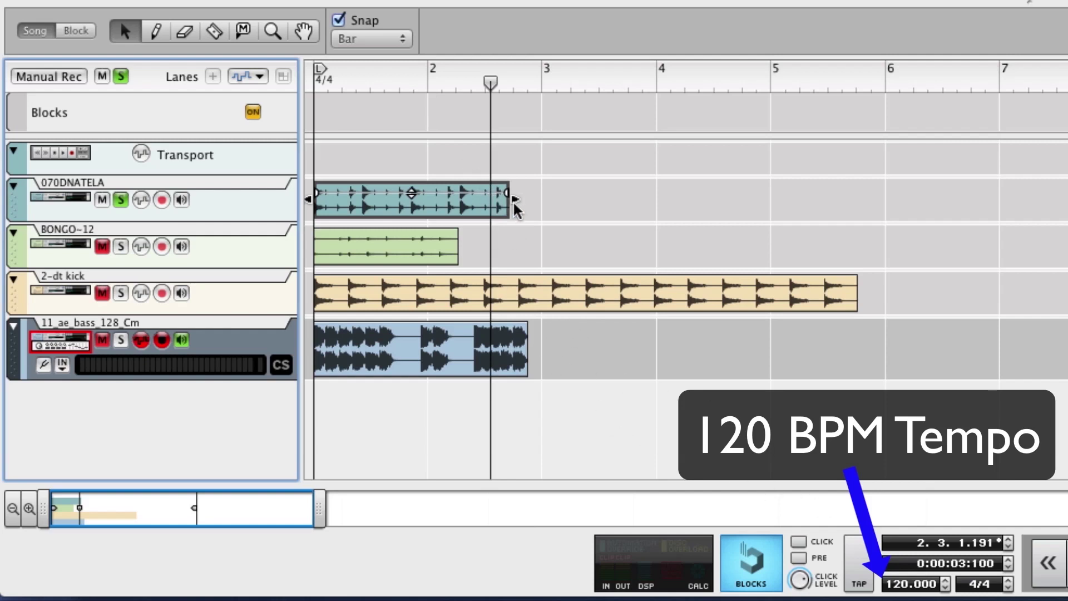
pyautogui.click(121, 200)
# Play all tracks, then tempo-stretch the 070DNATELA clip to end exactly at bar 2
pyautogui.press('Home')
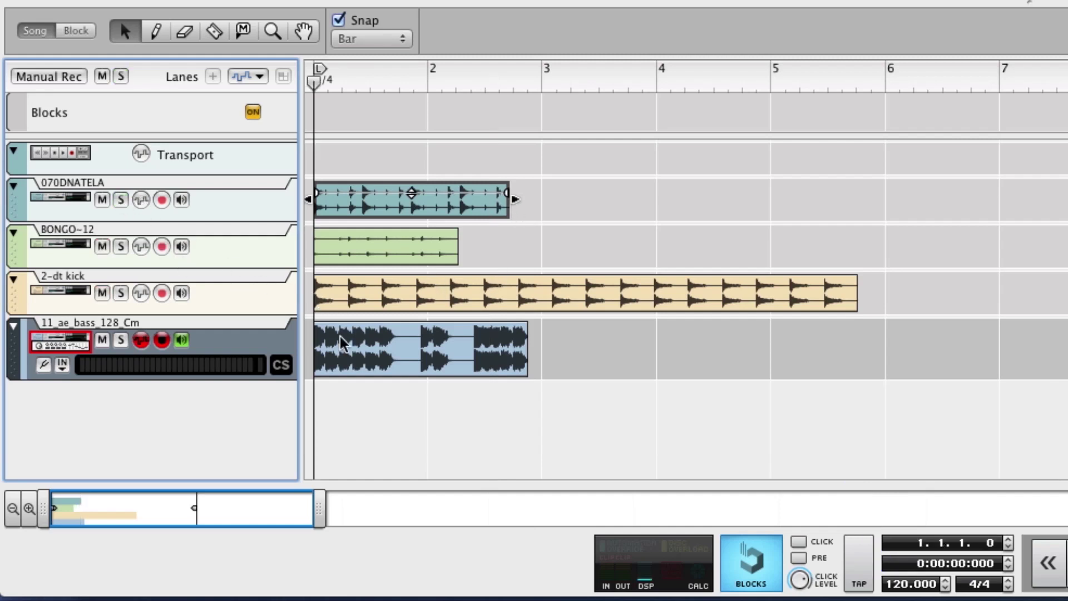
pyautogui.press('space')
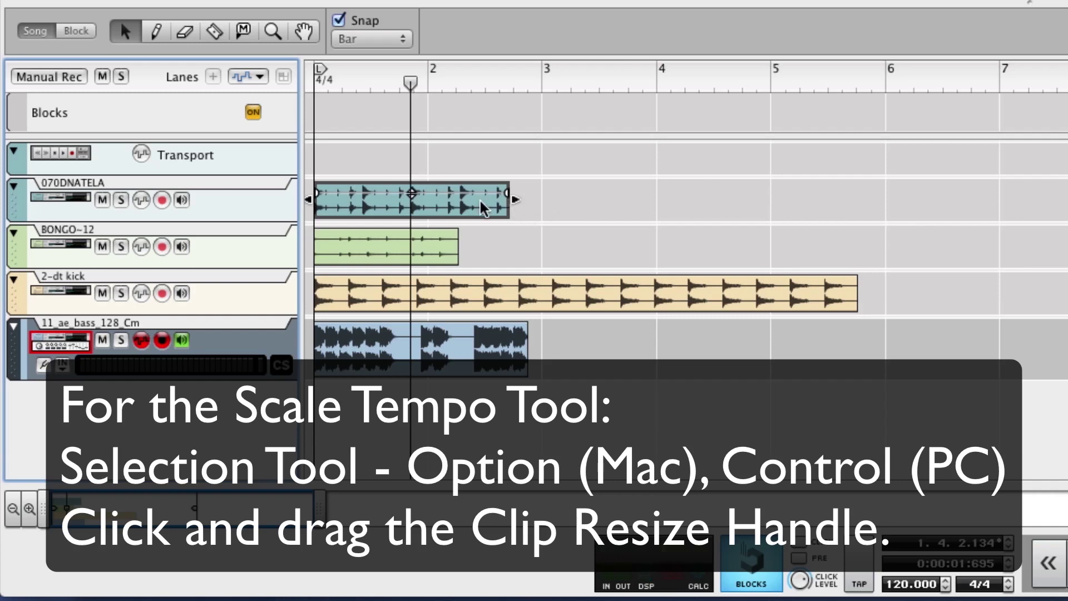
pyautogui.click(511, 199)
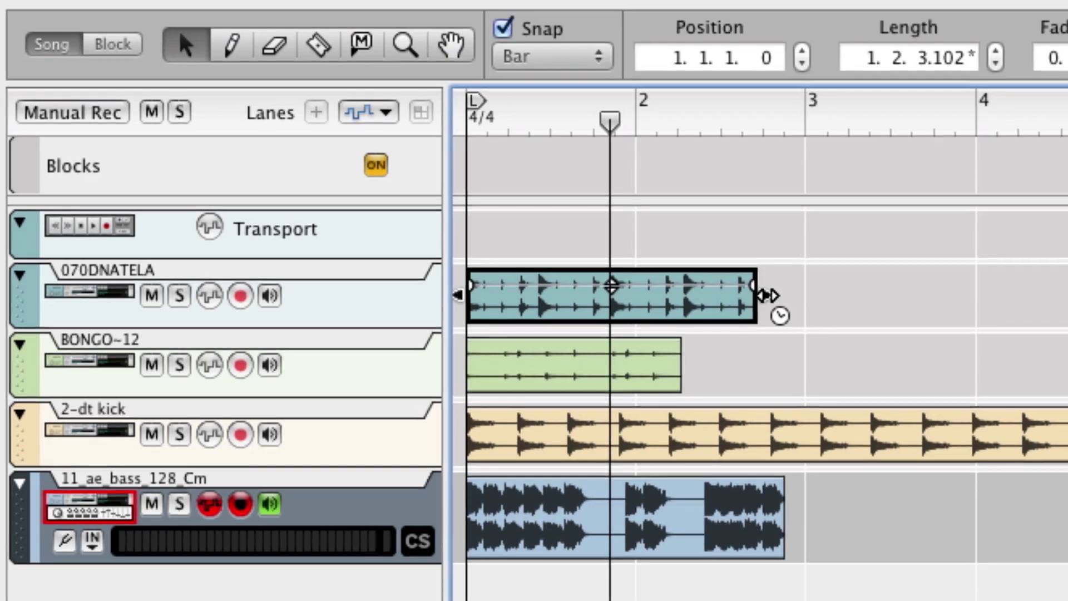
pyautogui.moveTo(768, 295)
pyautogui.mouseDown()
pyautogui.moveTo(896, 305)
pyautogui.moveTo(622, 298)
pyautogui.moveTo(754, 305)
pyautogui.moveTo(642, 301)
pyautogui.mouseUp()
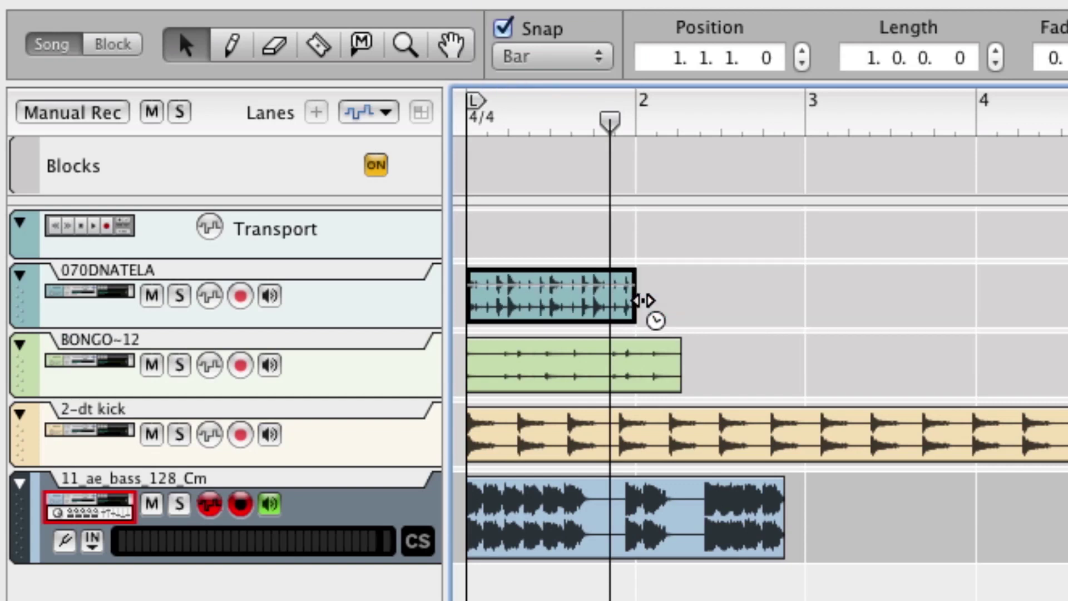
pyautogui.moveTo(644, 300); pyautogui.dragTo(644, 299)
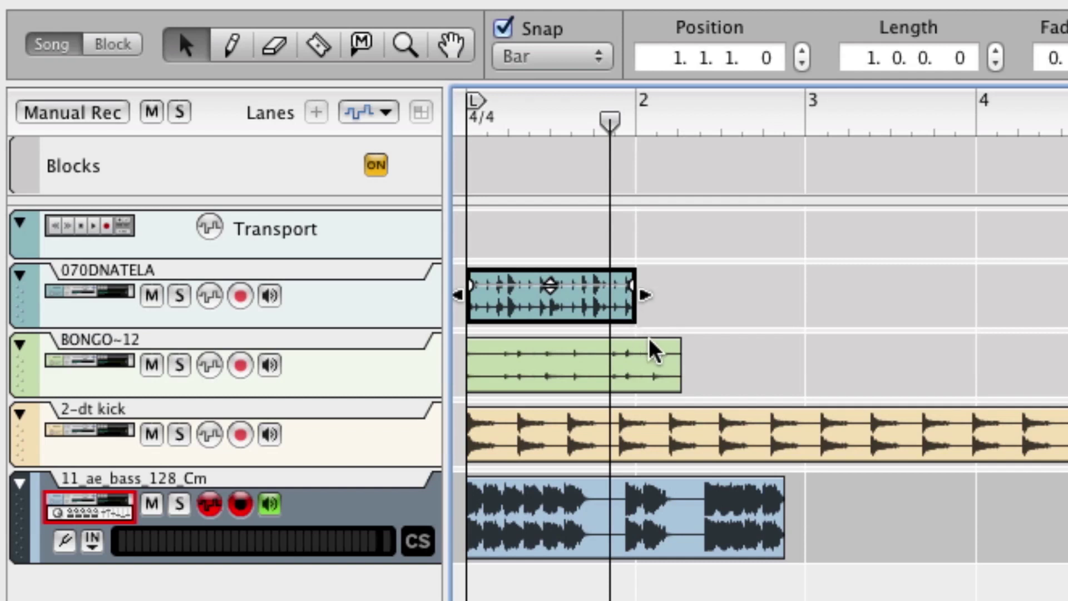
# Tempo-stretch the BONGO~12 clip so it also ends at bar 2
pyautogui.click(660, 383)
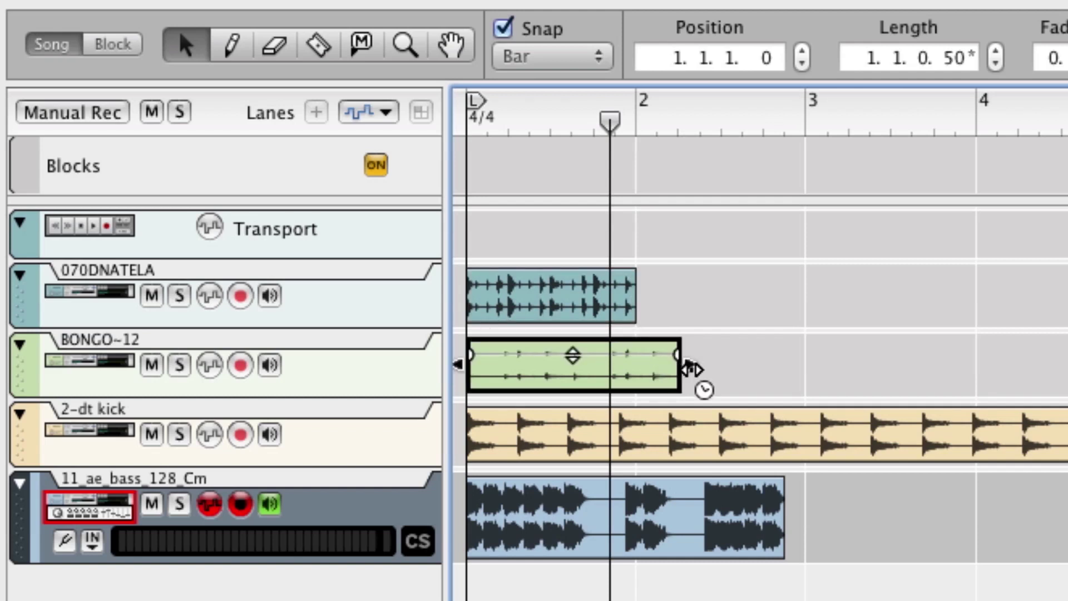
pyautogui.moveTo(690, 368); pyautogui.dragTo(634, 370)
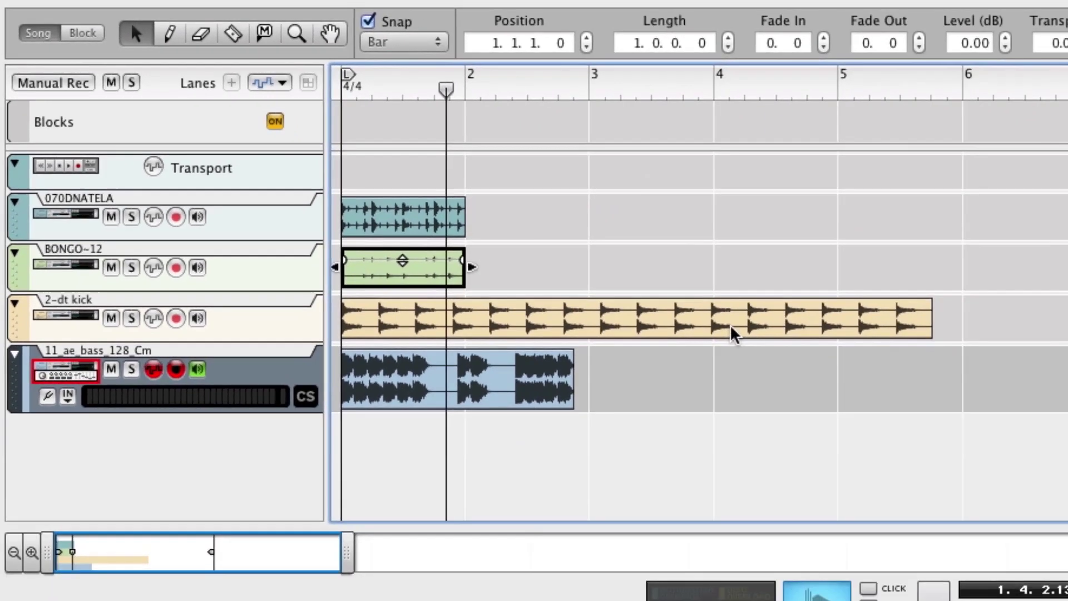
pyautogui.click(1002, 452)
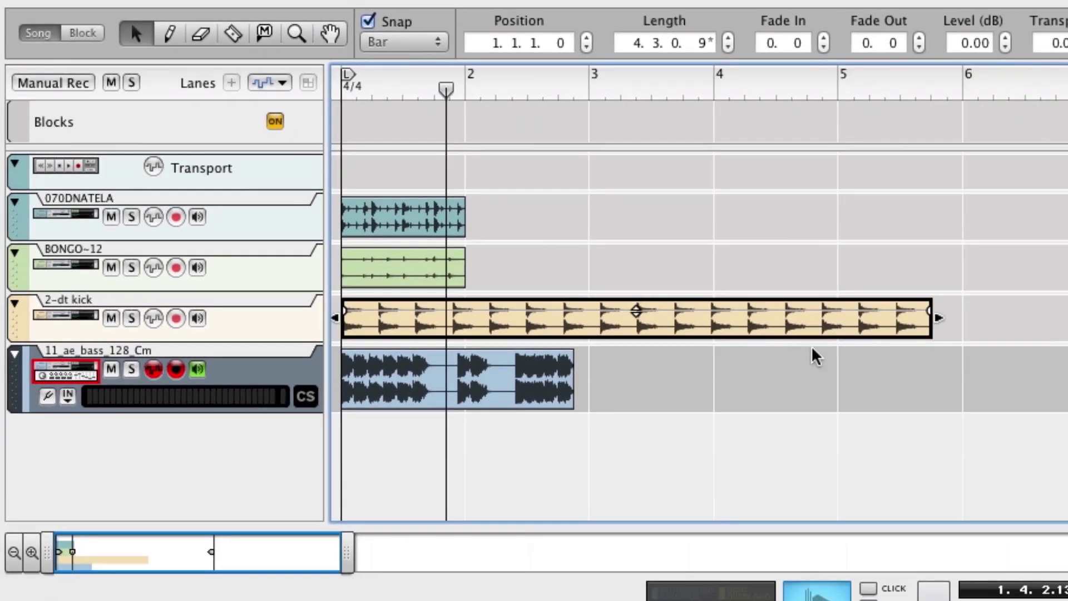
# Solo and audition the 2-dt kick track, then tempo-stretch its clip to 4.0.0.0, ending at bar 5
pyautogui.click(134, 319)
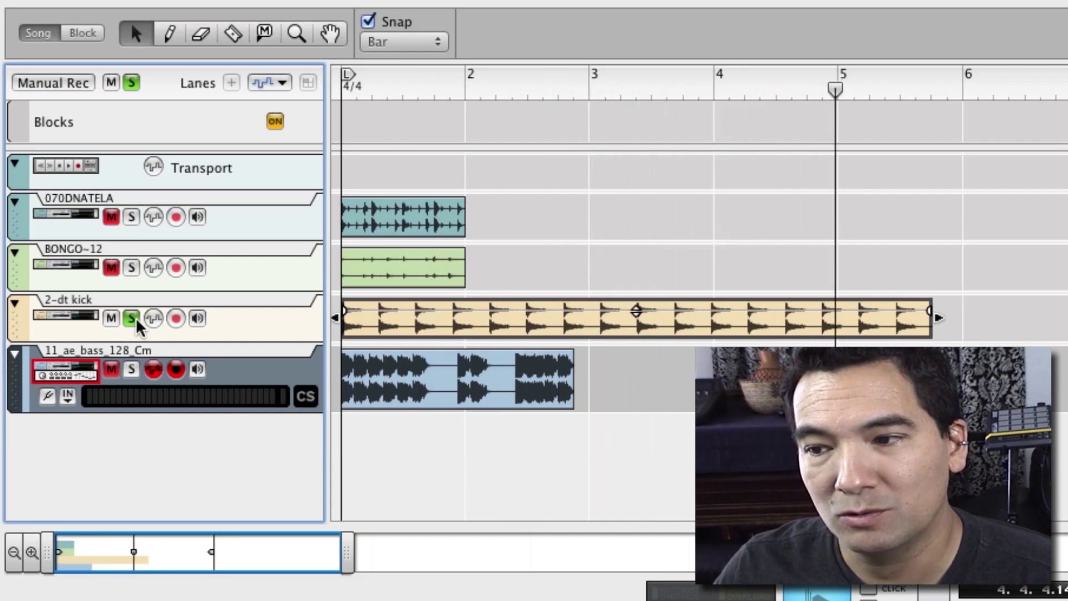
pyautogui.press('space')
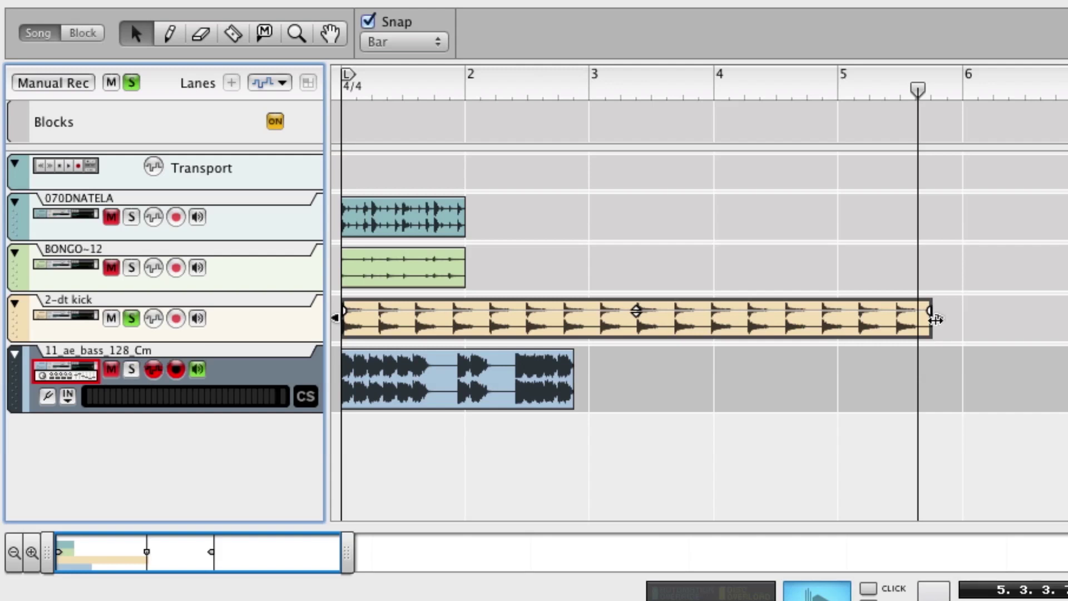
pyautogui.click(912, 324)
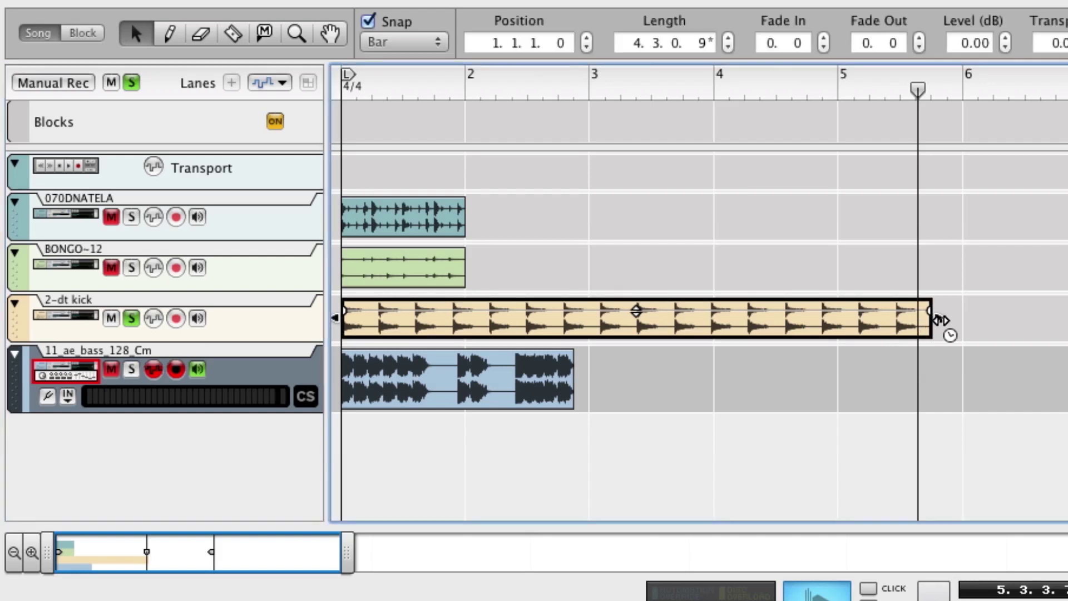
pyautogui.moveTo(930, 318); pyautogui.dragTo(832, 320)
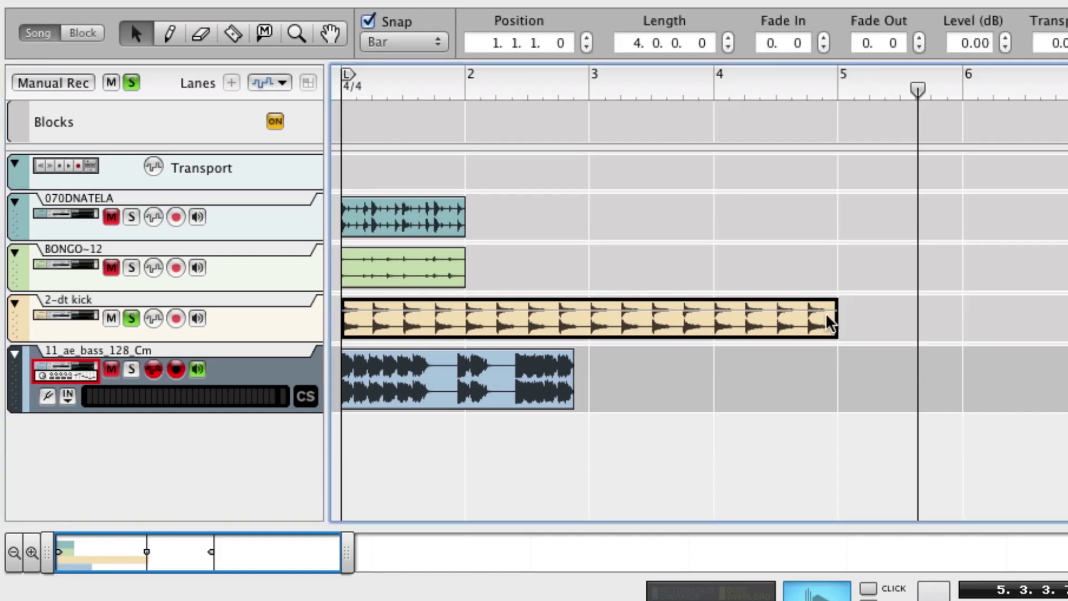
pyautogui.click(427, 392)
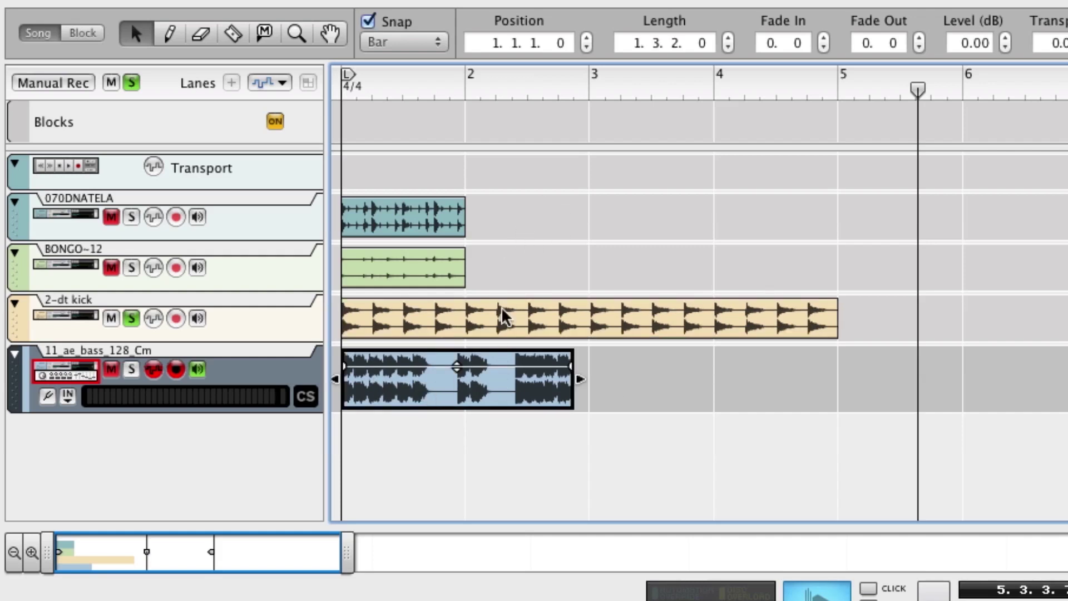
# Unsolo the kick track and tempo-stretch the 11_ae_bass_128_Cm clip to end at bar 3
pyautogui.click(132, 319)
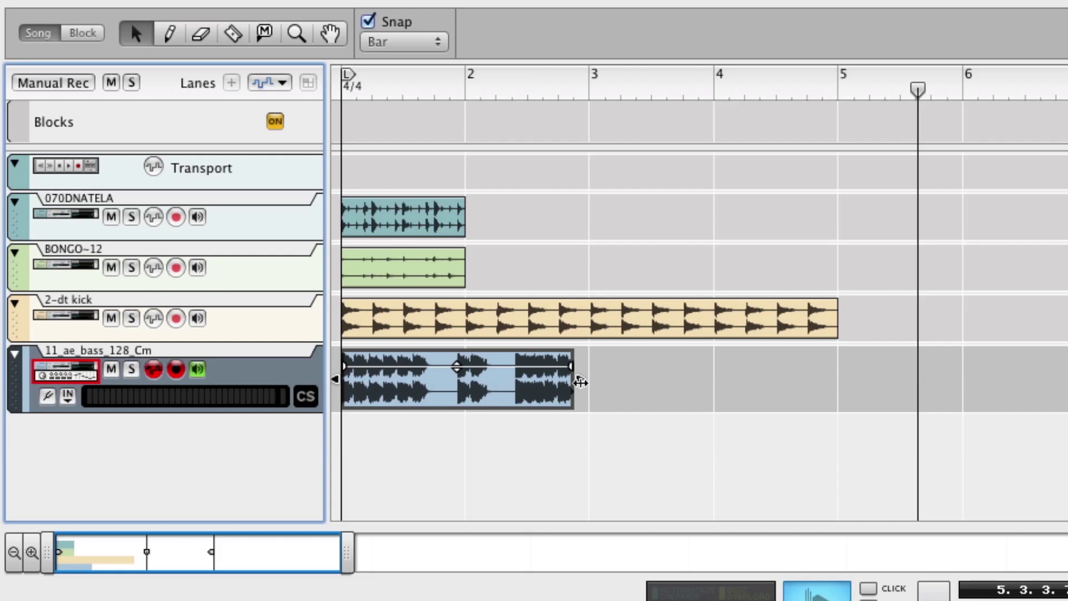
pyautogui.click(565, 393)
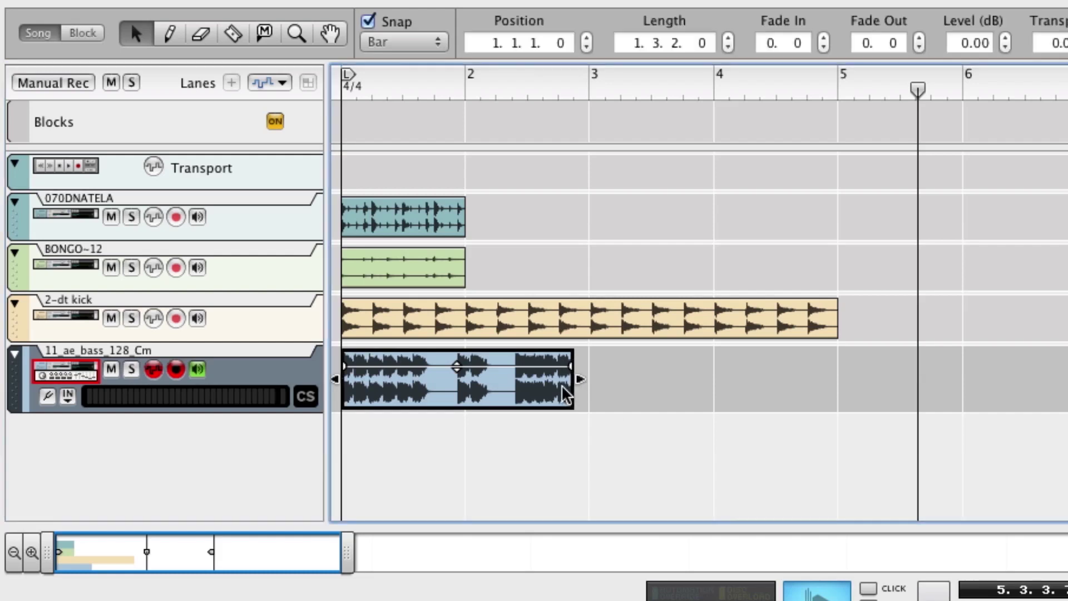
pyautogui.moveTo(579, 380); pyautogui.dragTo(599, 393)
pyautogui.click(727, 472)
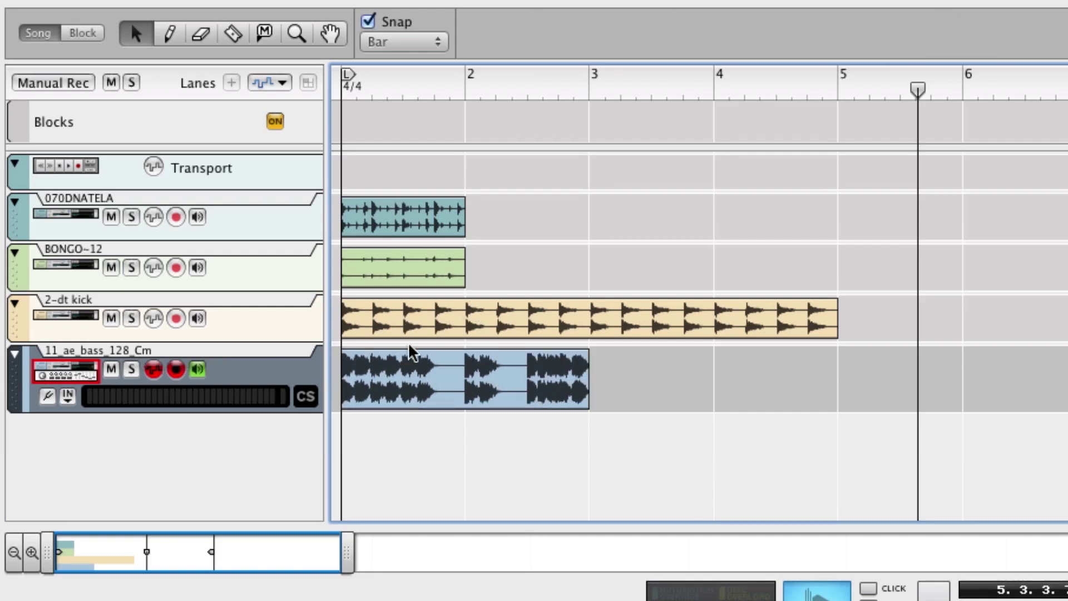
pyautogui.press('Home')
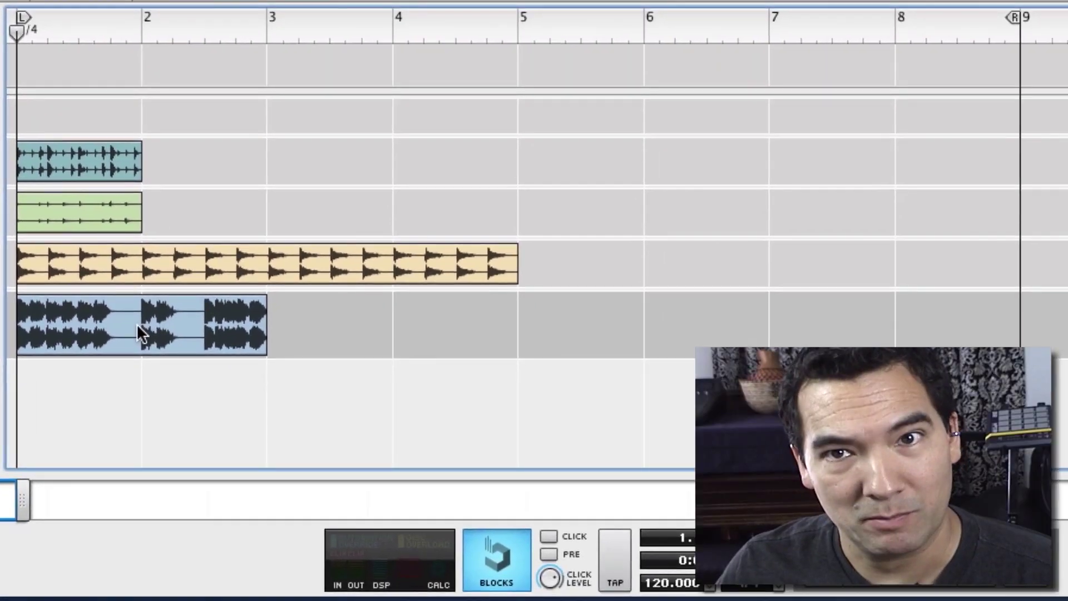
# Change the song tempo from 120 to 110 BPM during playback
pyautogui.press('space')
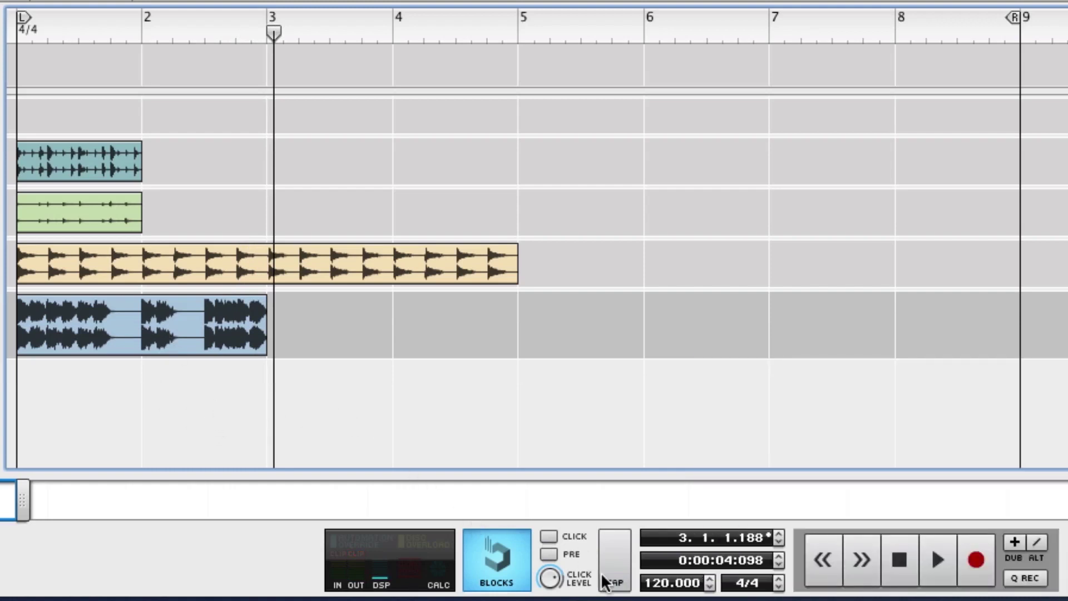
pyautogui.doubleClick(654, 584)
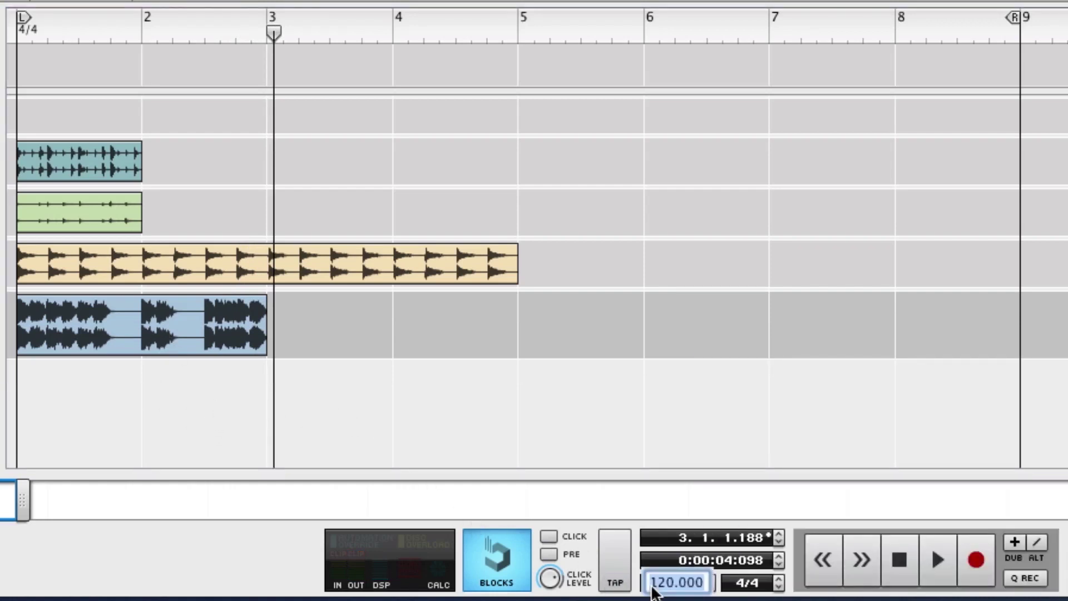
pyautogui.write('11')
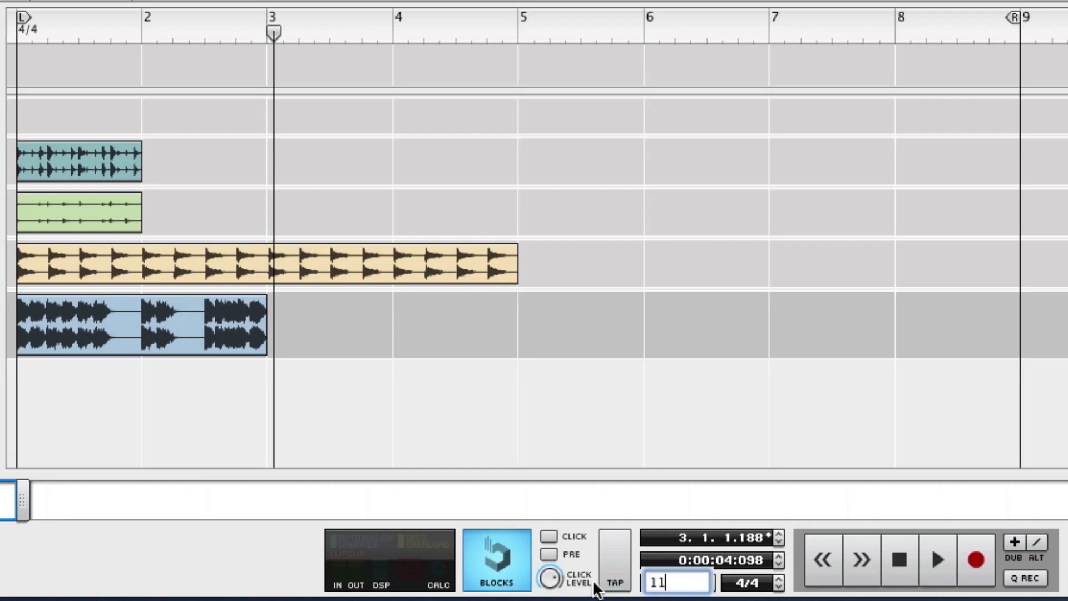
pyautogui.write('0')
pyautogui.press('Return')
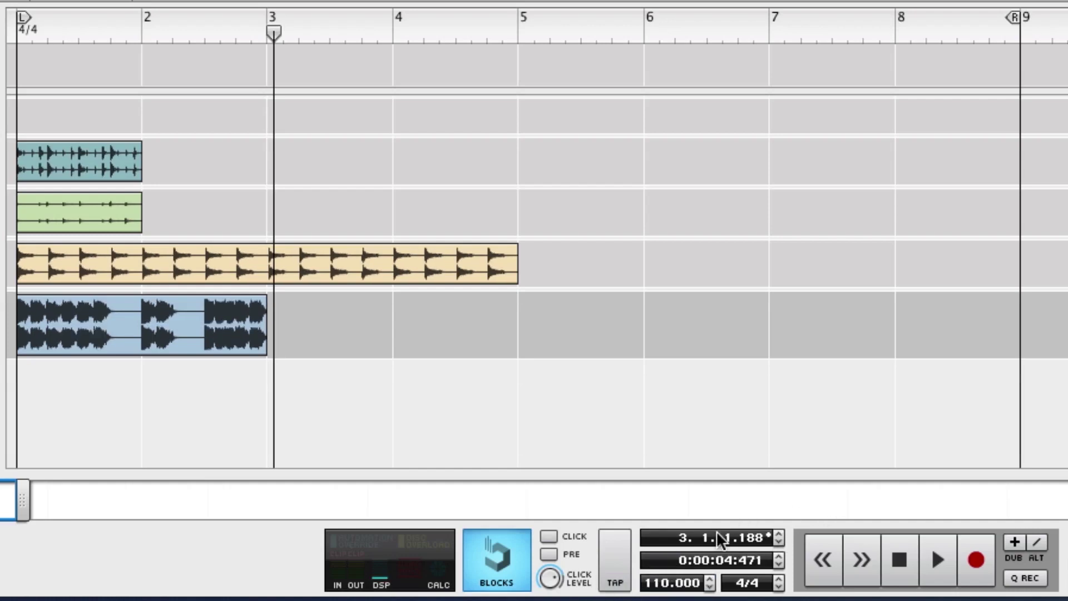
# Copy and paste the teal and green clips and the bass clip to repeat them toward bar 5
pyautogui.moveTo(194, 137); pyautogui.dragTo(106, 198)
pyautogui.press('super+c')
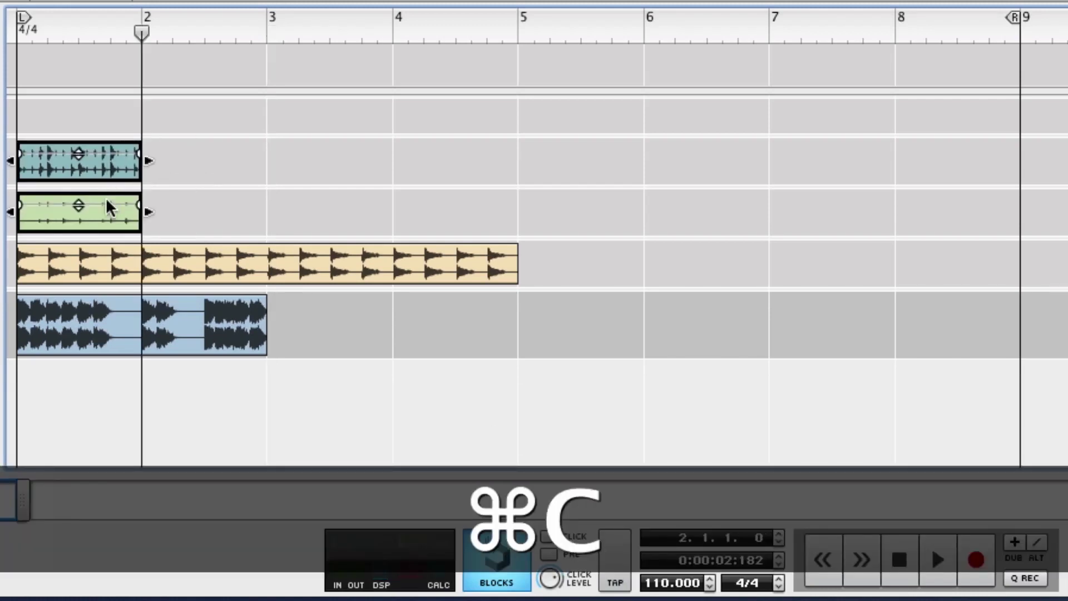
pyautogui.press('super+v')
pyautogui.press('super+v')
pyautogui.press('super+v')
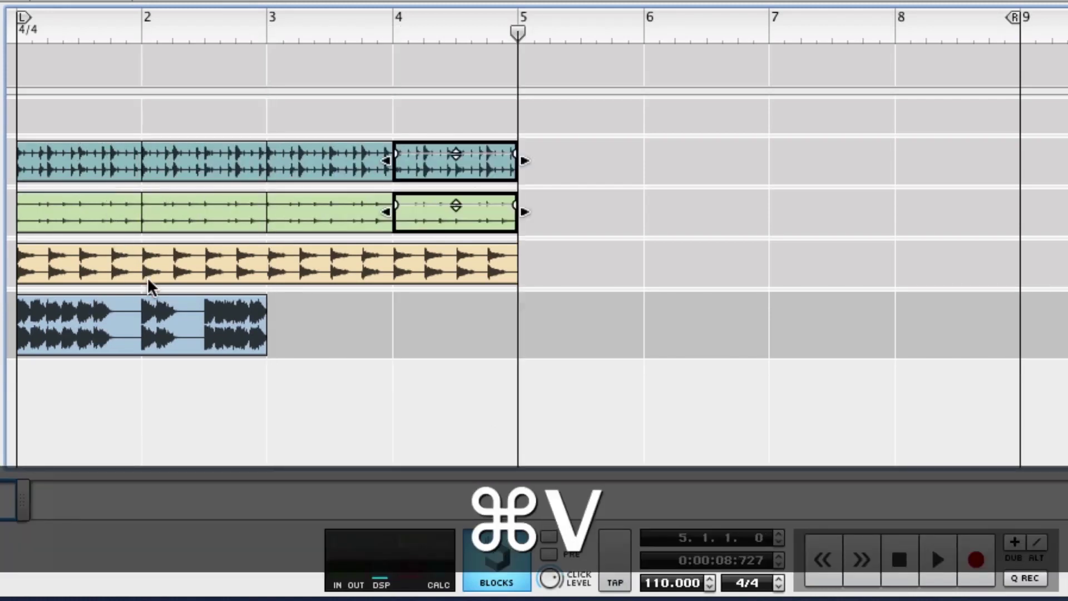
pyautogui.click(151, 337)
pyautogui.press('super+c')
pyautogui.press('super+v')
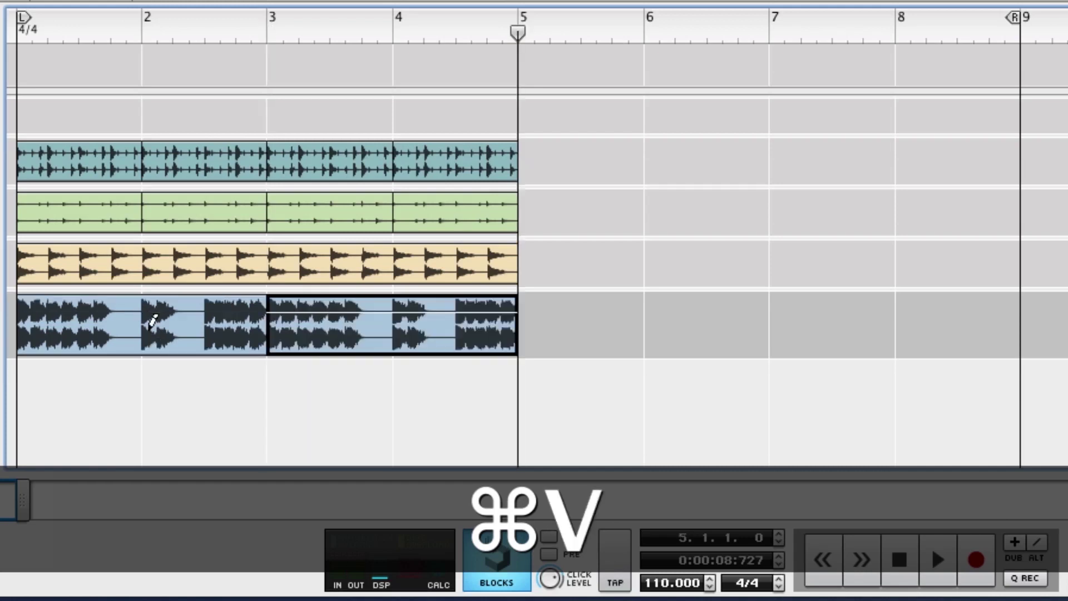
# Set the loop end locator to bar 5 and play the four-bar loop from bar 1
pyautogui.click(338, 21)
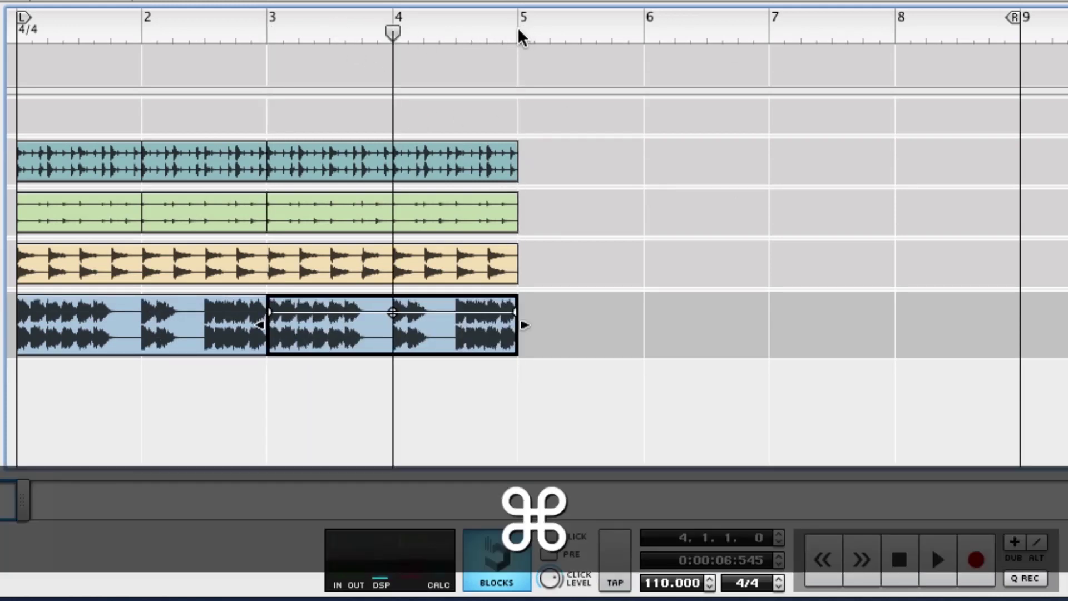
pyautogui.keyDown('super'); pyautogui.click(518, 27); pyautogui.keyUp('super')
pyautogui.press('Return')
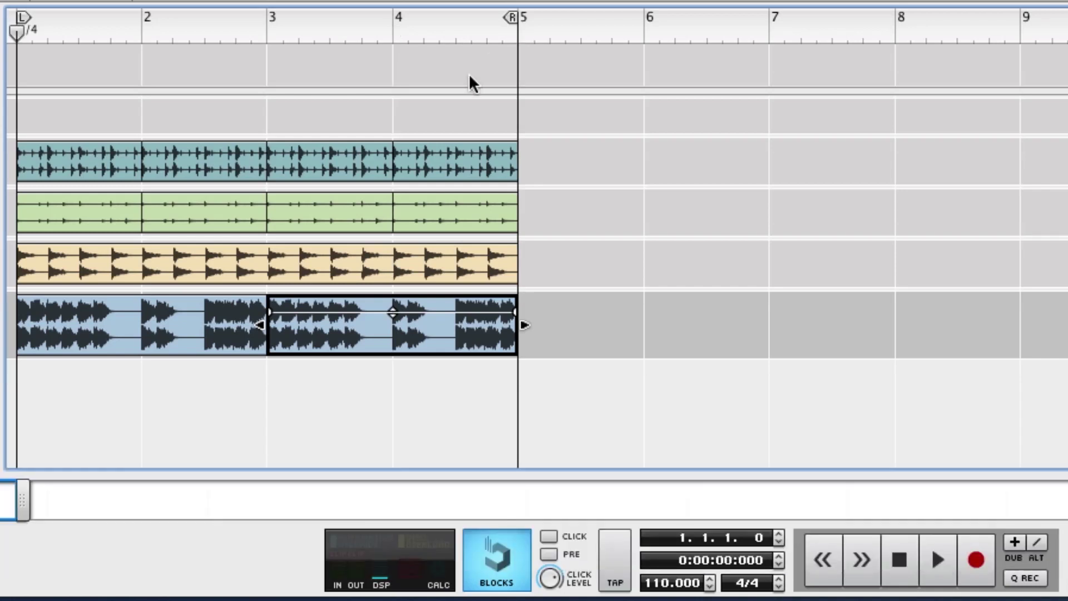
pyautogui.click(933, 445)
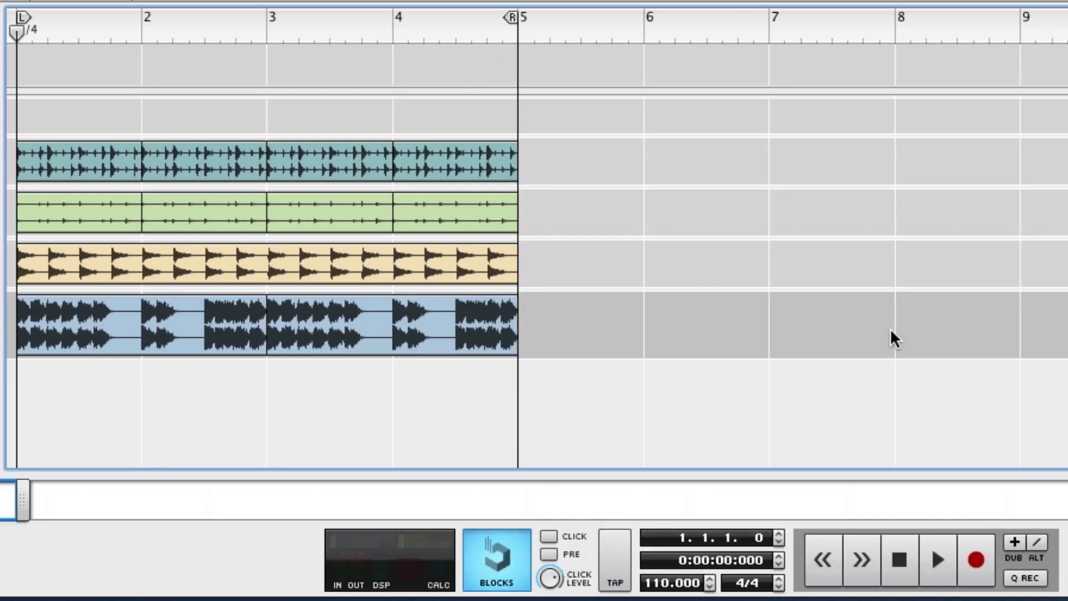
pyautogui.press('space')
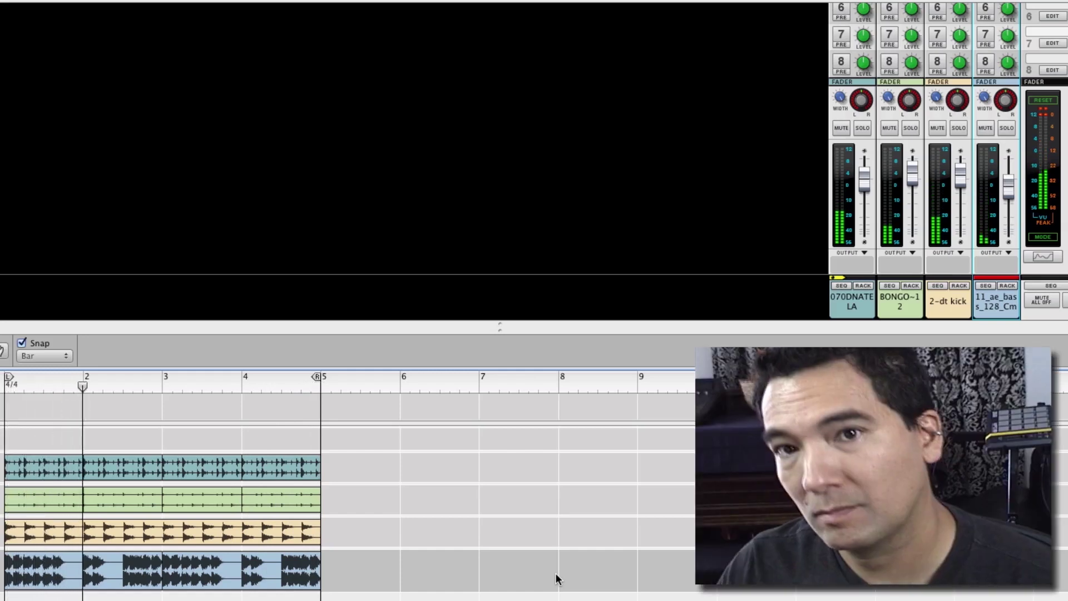
# Stop playback after hearing all four tracks loop over bars 1–5 at 110 BPM
pyautogui.press('space')
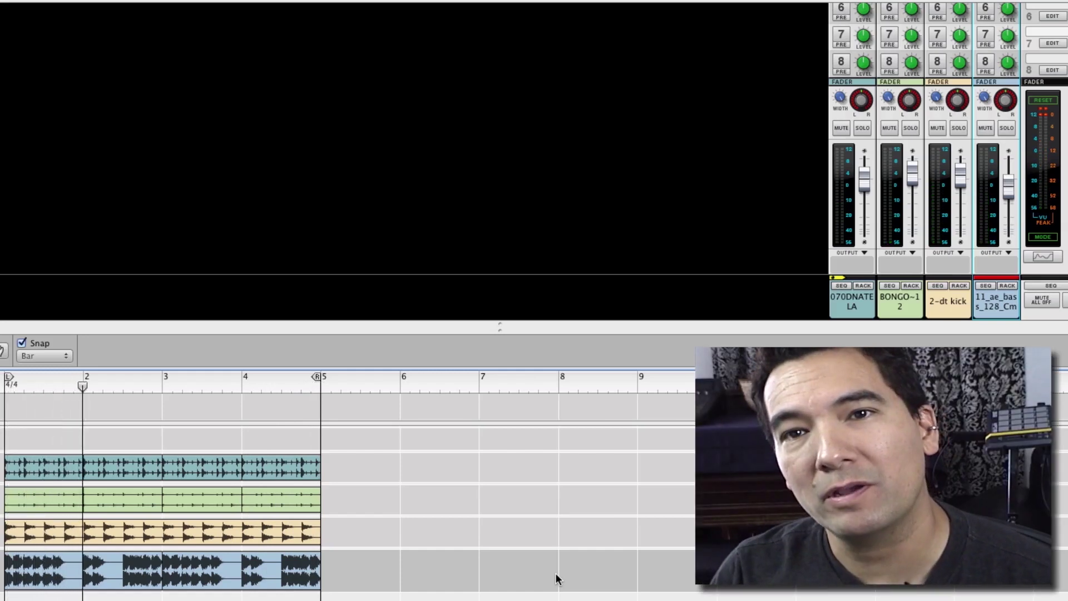